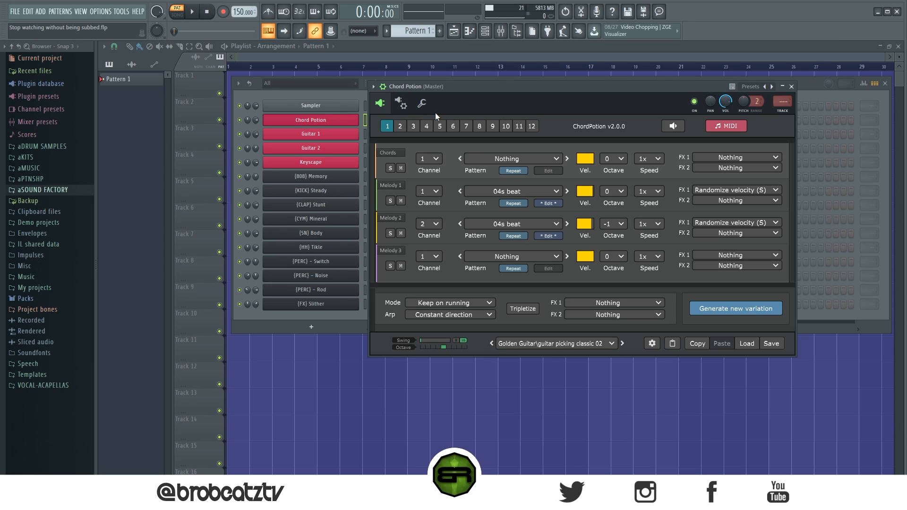
- Inspect the MIDI port settings of the Chord Potion and Guitar 1 channels, returning to Chord Potion's plugin editor
drag(430, 87, 441, 78)
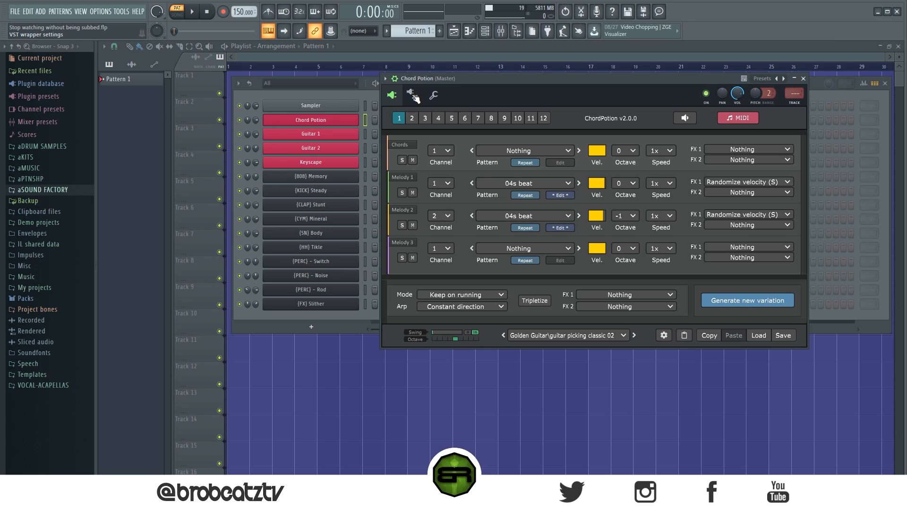
click(413, 95)
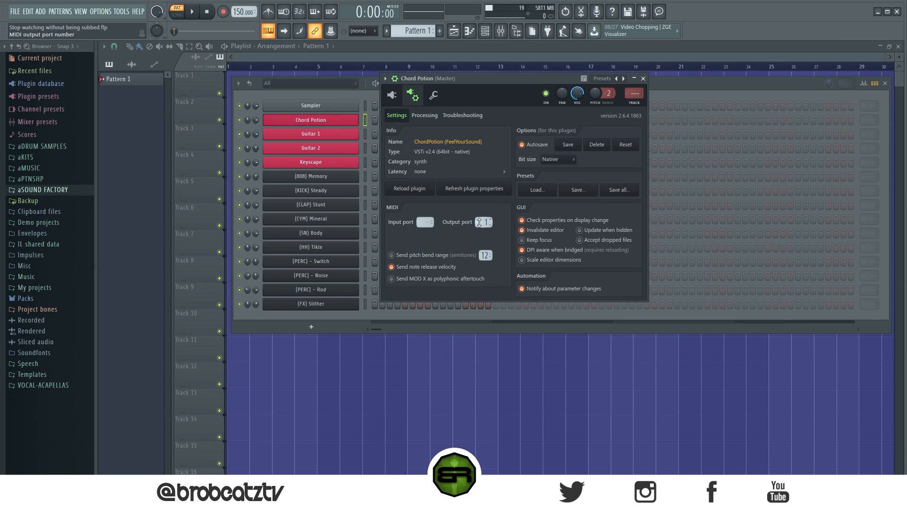
click(643, 79)
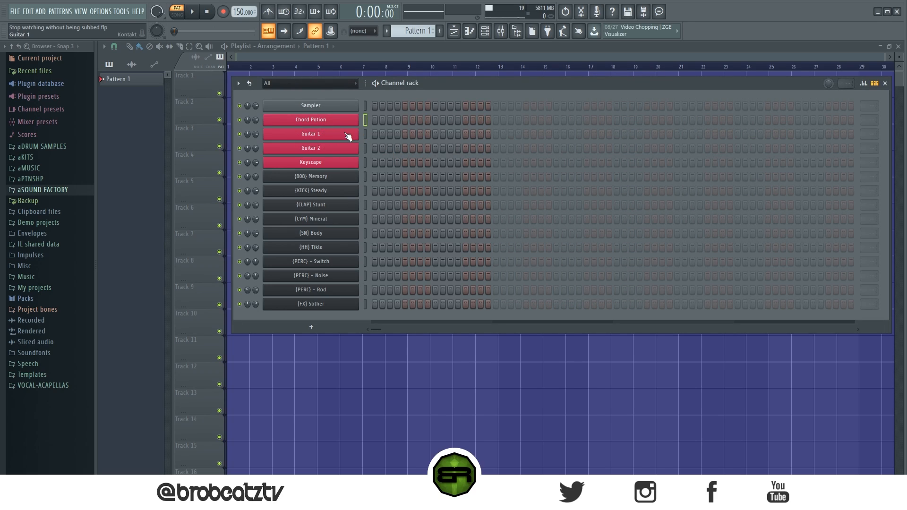
click(317, 135)
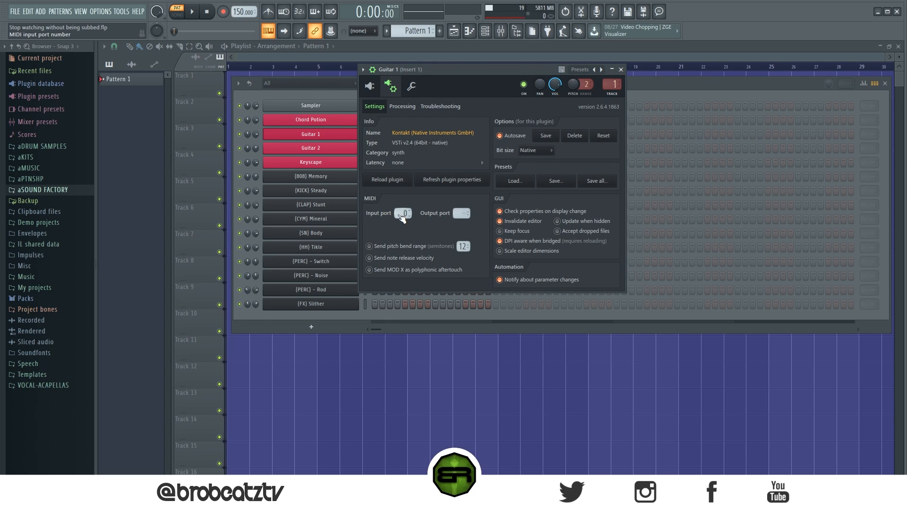
click(312, 120)
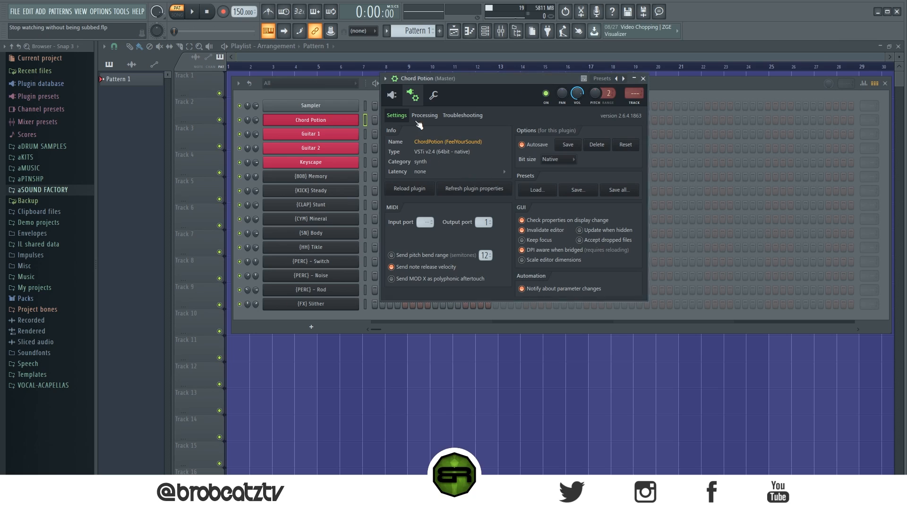
click(393, 96)
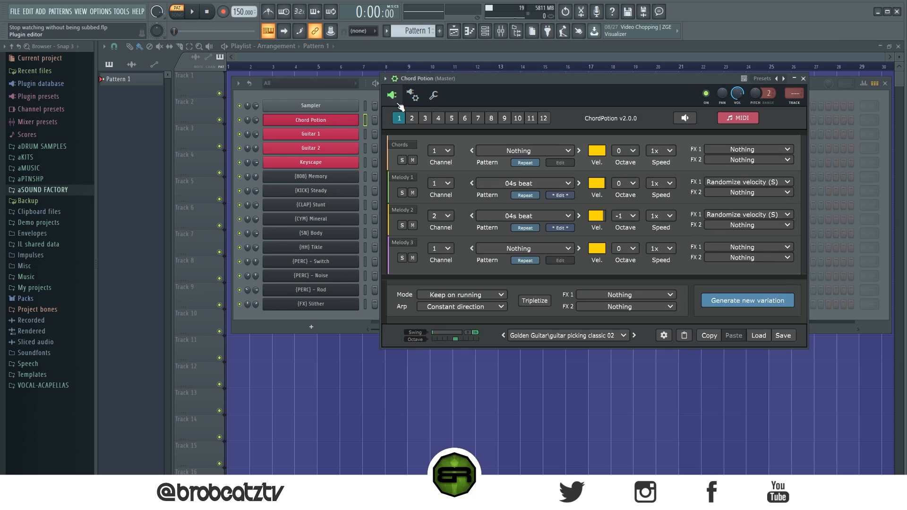
- Switch Melody 2's output channel in Chord Potion to 1 and back to 2
click(436, 217)
click(437, 226)
click(441, 217)
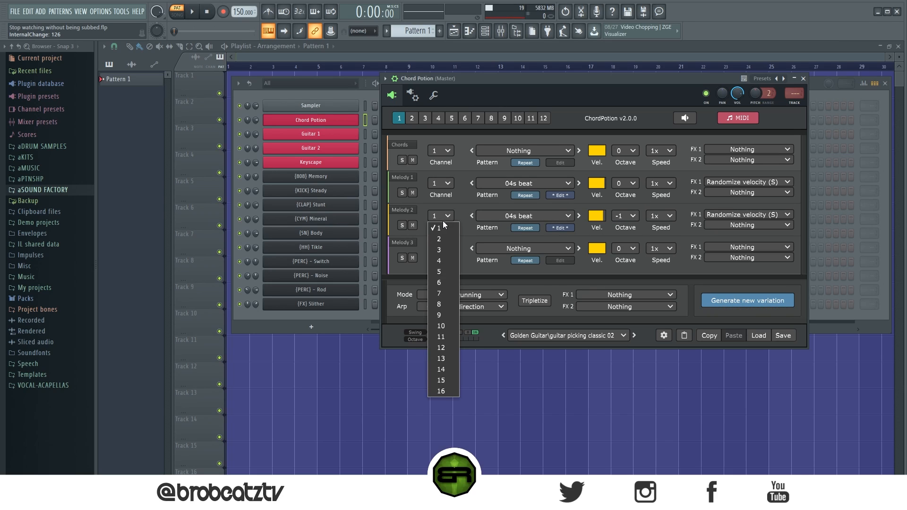
click(443, 234)
- Inspect the MIDI input port setting of the Guitar 2 channel and close its plugin window
click(333, 151)
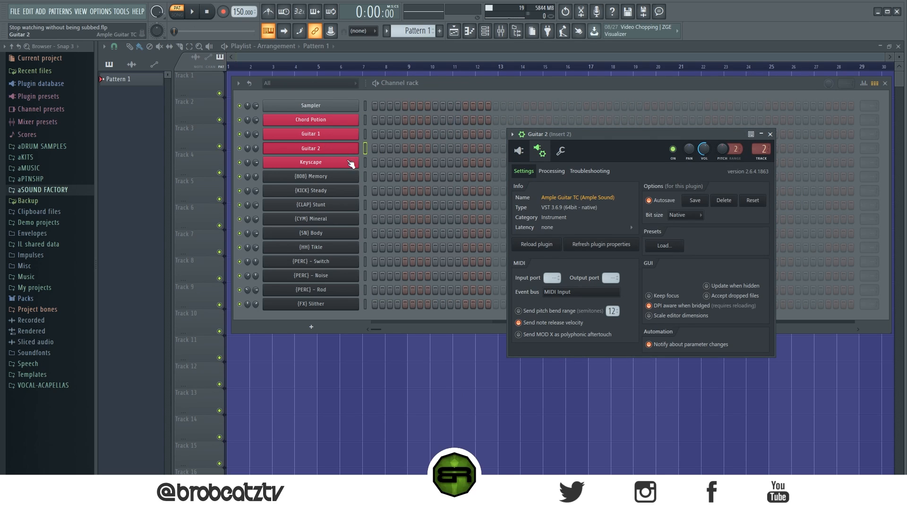
scroll(552, 278, up, 2)
scroll(552, 278, up, 1)
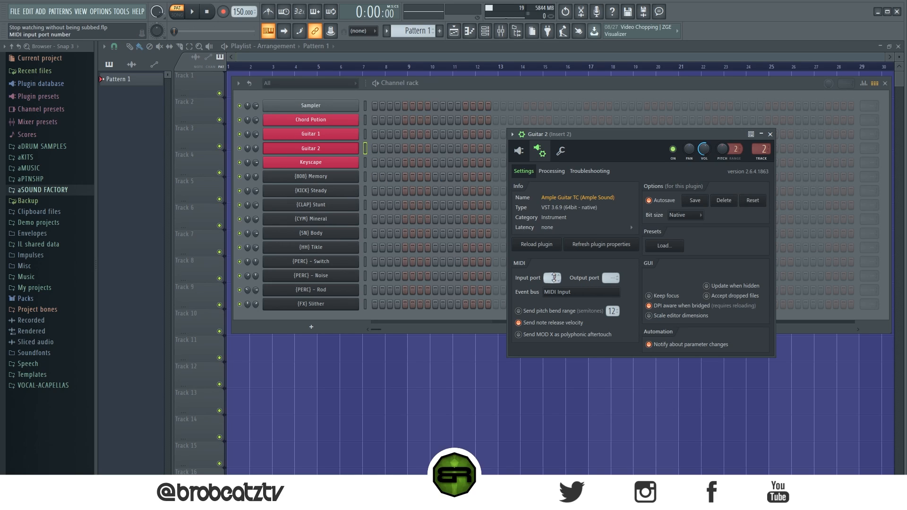
scroll(550, 278, down, 1)
click(770, 134)
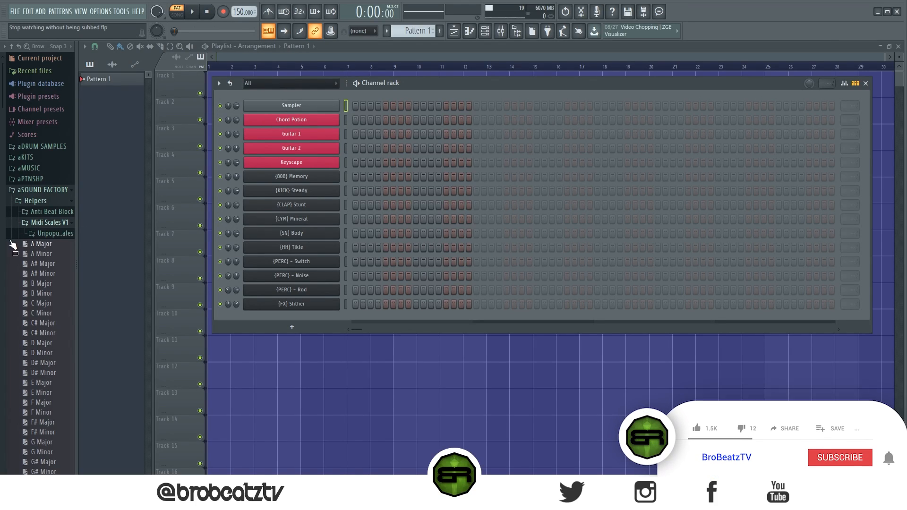
- Load the Phrygian scale from the Unpopular Scales folder onto the Sampler channel and collapse the sound folder
click(43, 233)
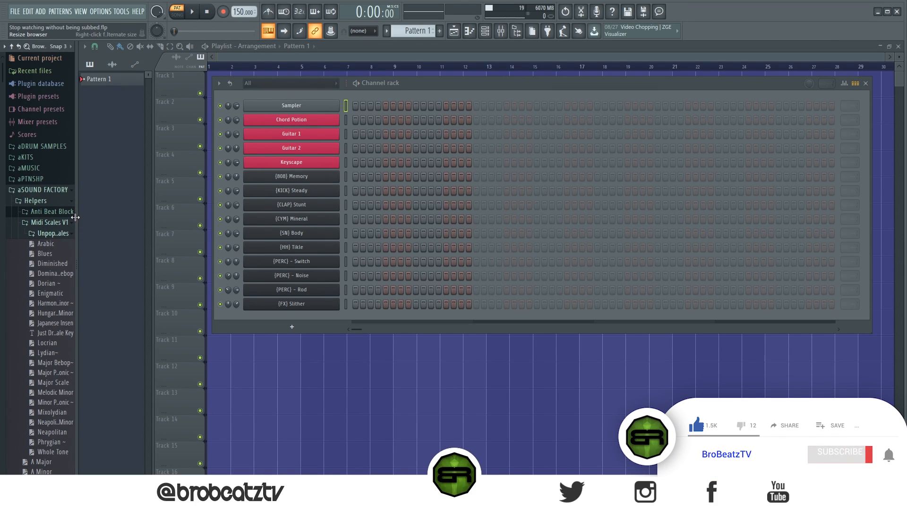
scroll(68, 224, down, 2)
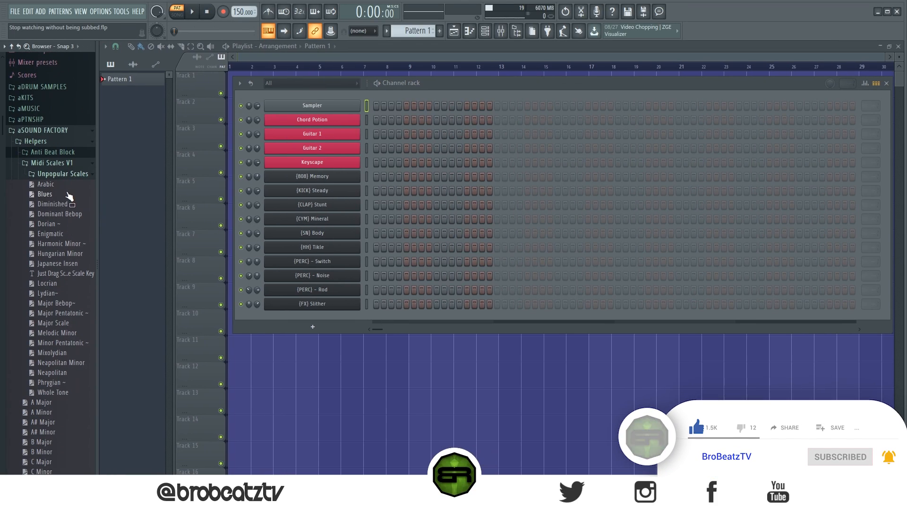
drag(53, 383, 314, 106)
click(65, 131)
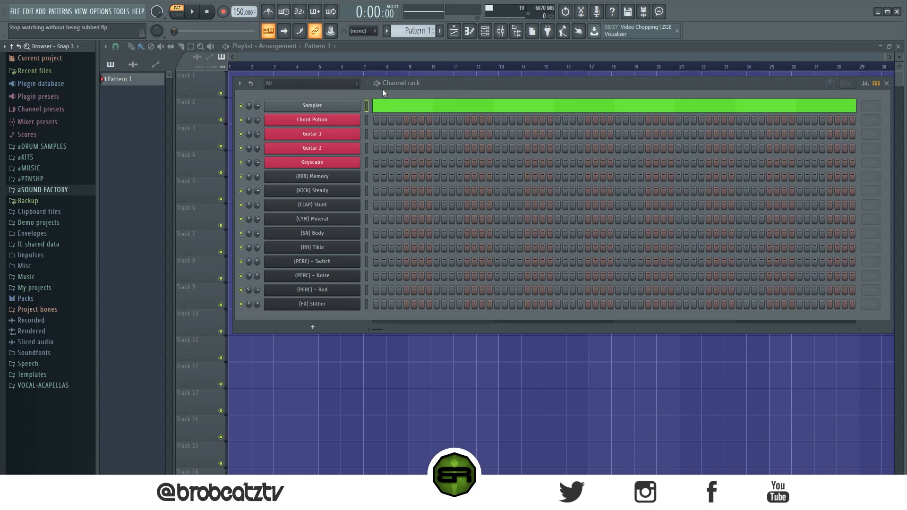
- Examine the imported scale notes in the Sampler channel's piano roll and return to the channel rack
right_click(347, 104)
click(393, 106)
scroll(325, 187, down, 17)
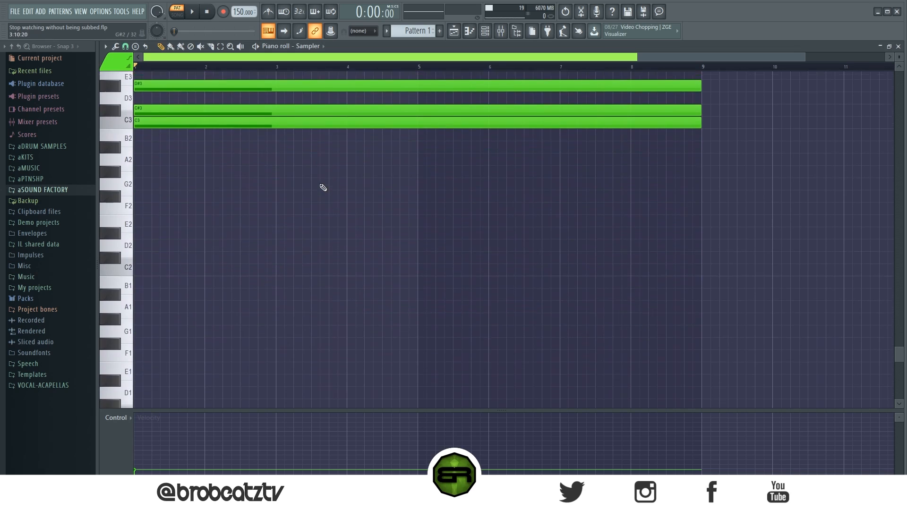
scroll(317, 192, up, 12)
click(457, 35)
- Rename the Sampler channel as C PHRYG
right_click(355, 105)
click(369, 125)
text(C PHRYG)
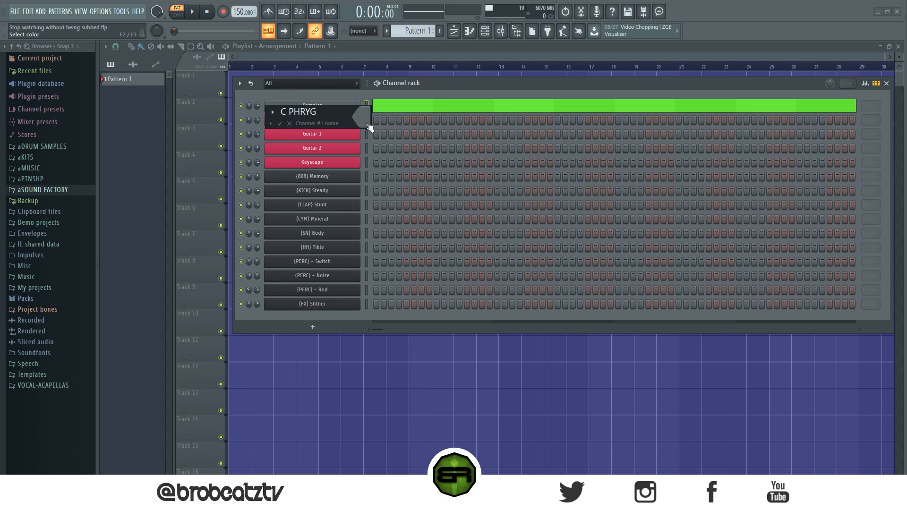
key(Return)
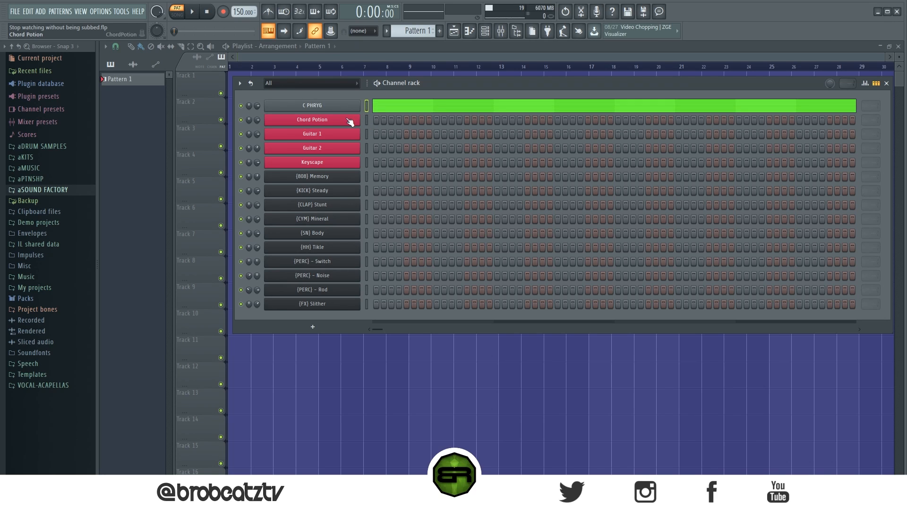
- Open the piano roll of the Keyscape channel
right_click(321, 166)
click(401, 165)
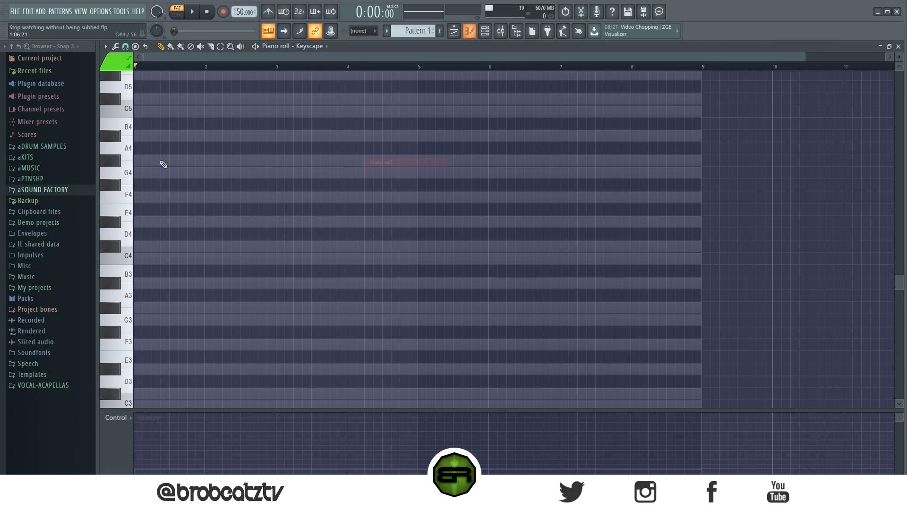
drag(812, 67, 612, 61)
click(158, 226)
click(150, 173)
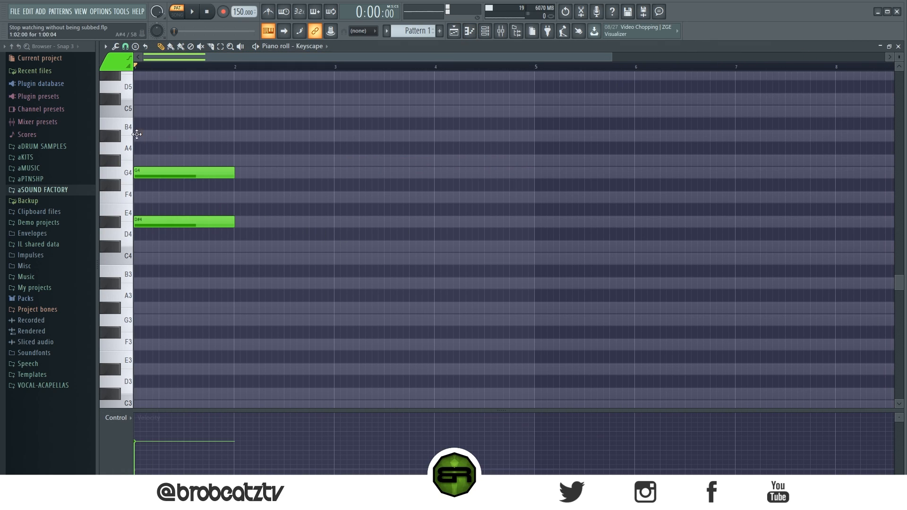
click(137, 136)
key(ctrl+a)
key(space)
click(192, 101)
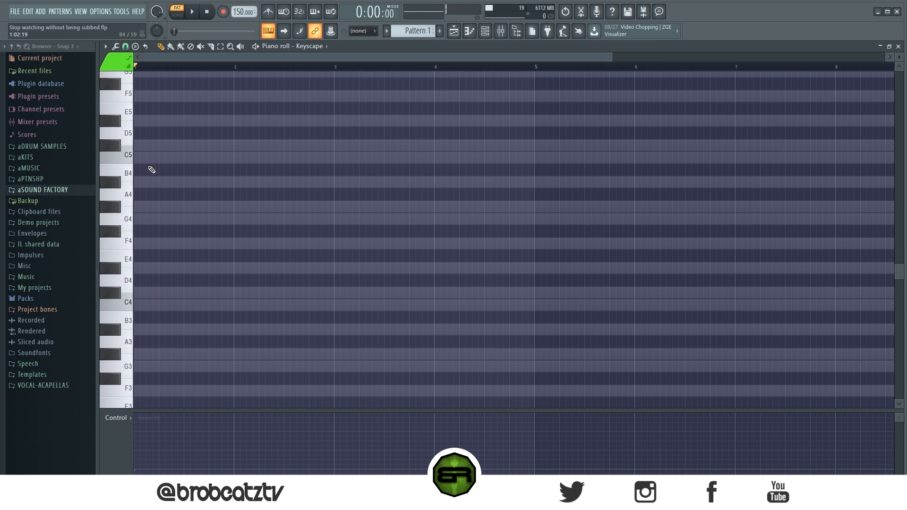
- Draw a two-bar chord of C5, D#5, G5 and A#5 starting at bar 1
click(150, 161)
scroll(170, 189, up, 4)
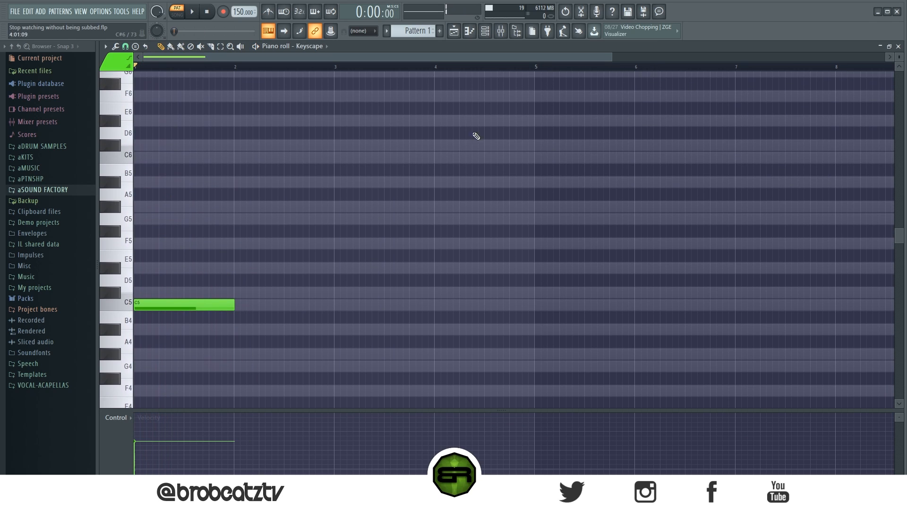
drag(233, 309, 331, 313)
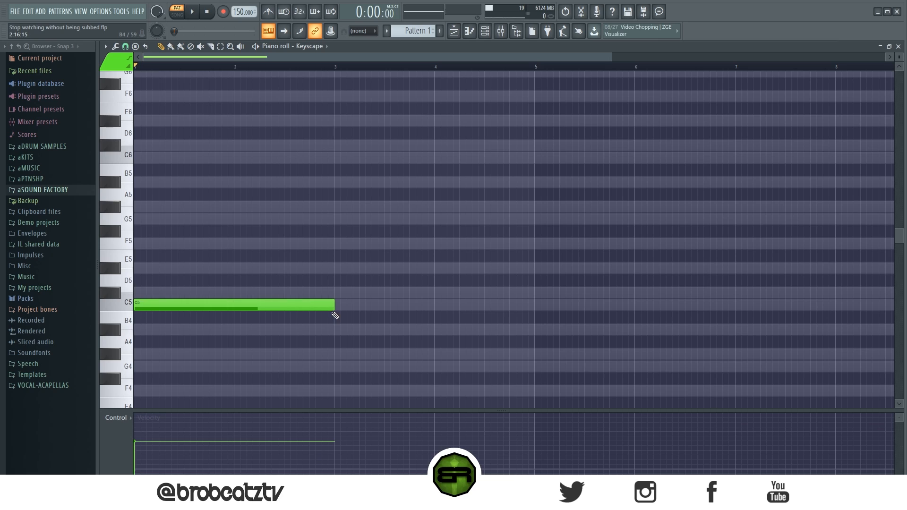
key(ctrl+a)
click(315, 267)
click(157, 271)
click(154, 221)
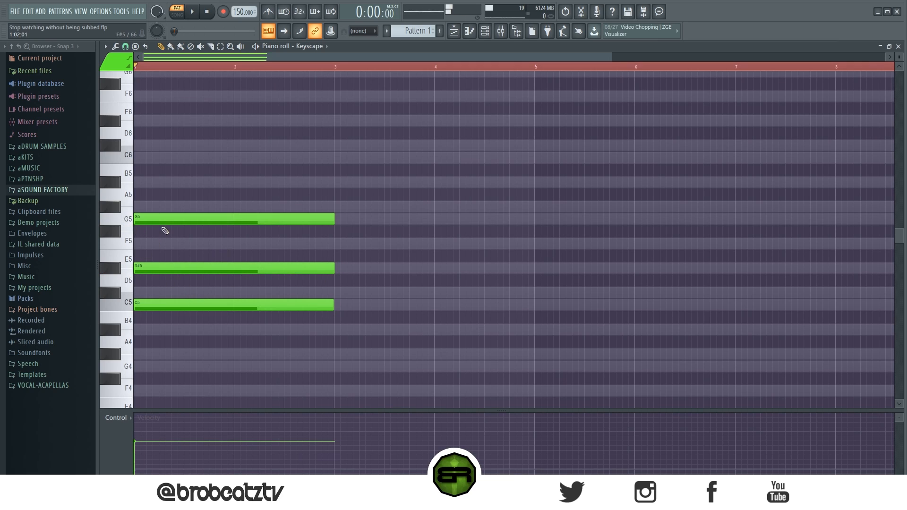
click(189, 182)
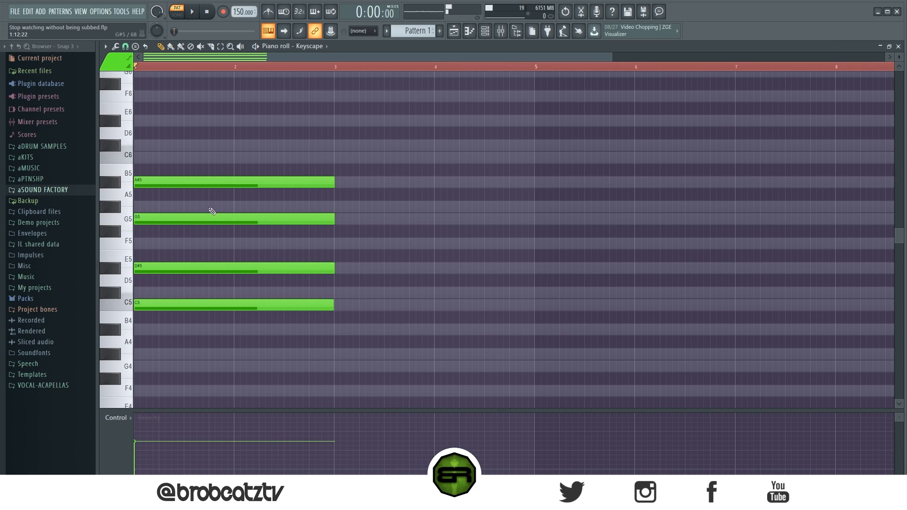
- Play back the first chord and add a one-bar G#5 note starting at bar 2
click(193, 209)
right_click(317, 210)
key(space)
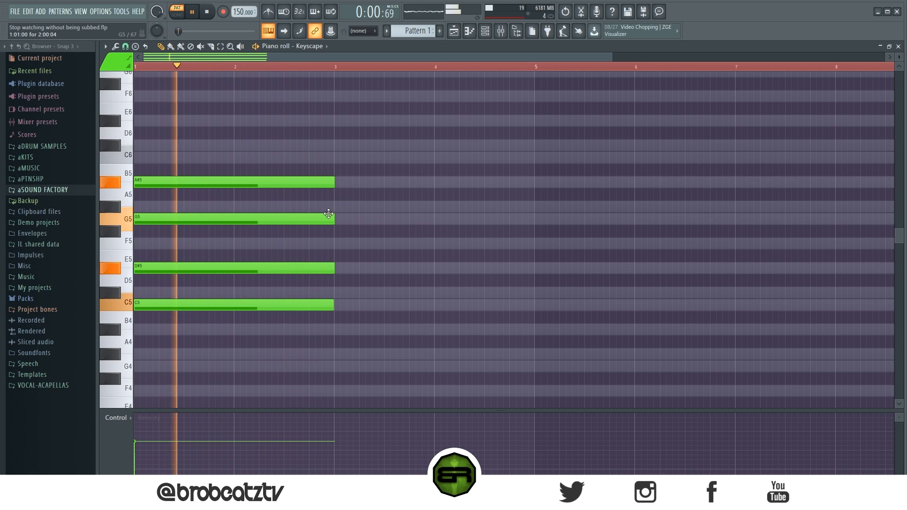
key(space)
click(251, 206)
drag(251, 207, 244, 206)
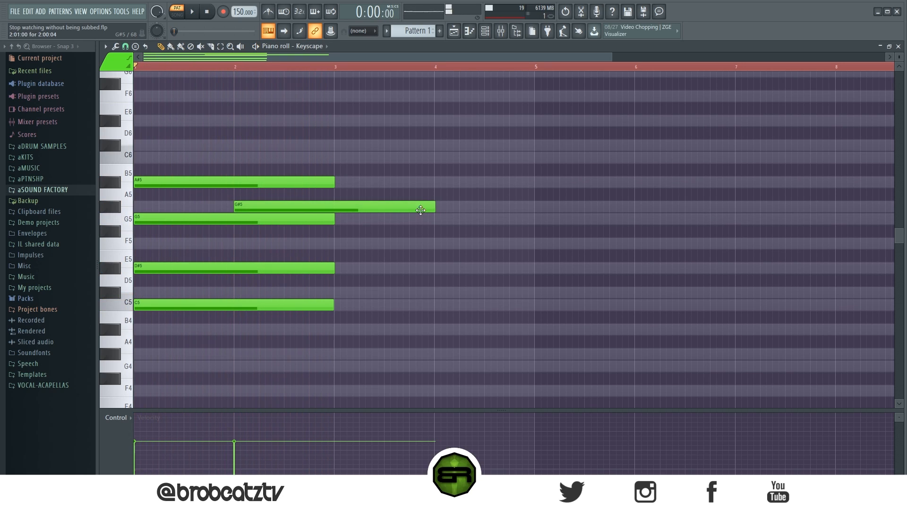
drag(435, 212, 335, 212)
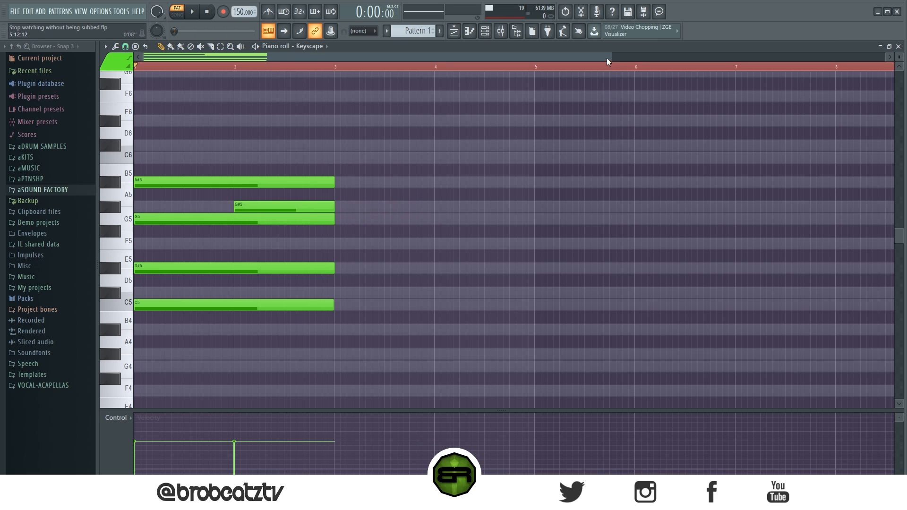
- Build two-bar chords at bar 3 (A#4, D#5, G5, A#5), bar 5 (G#4, C5, D#5, G#5) and bar 7 (G#4, C5, D#5, G5)
scroll(607, 58, down, 1)
drag(186, 172, 156, 282)
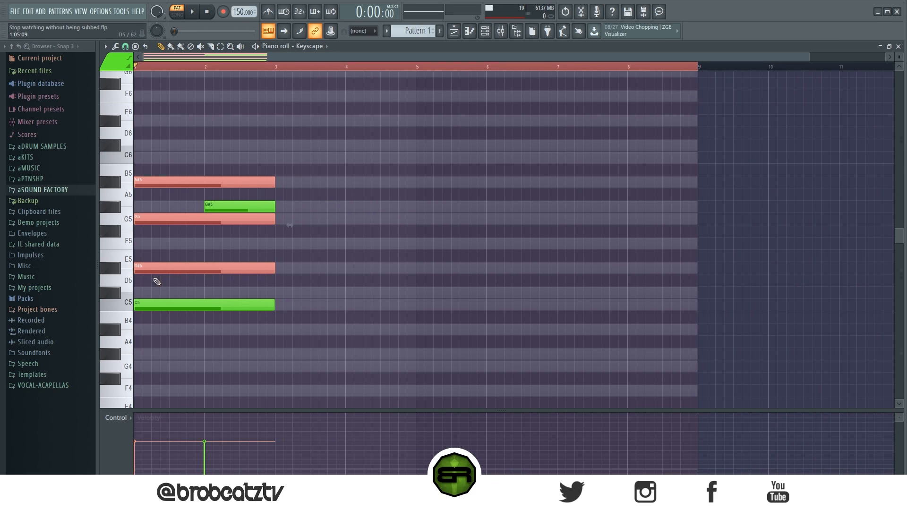
key(ctrl+b)
drag(239, 305, 488, 359)
drag(395, 327, 391, 327)
drag(430, 354, 425, 354)
drag(560, 356, 469, 218)
click(450, 205)
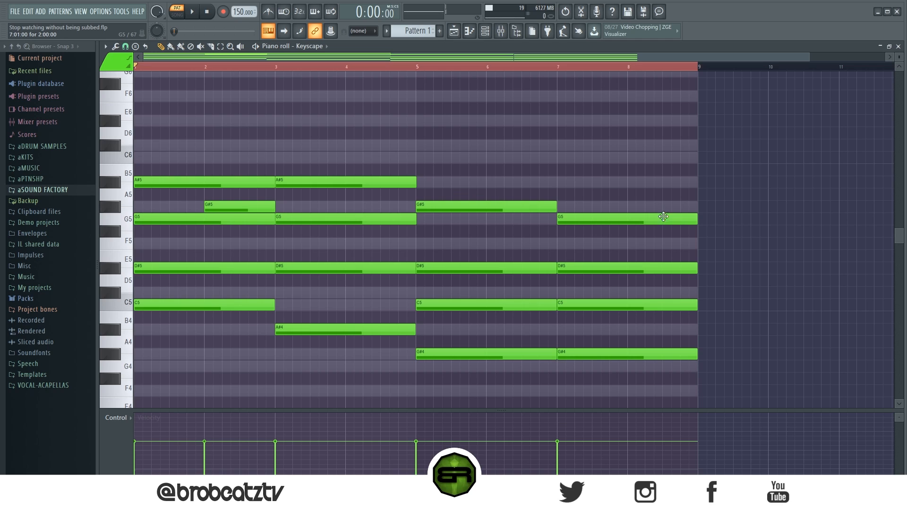
- Rework the top notes into G5 at bar 5, a one-bar G#5 at bar 7 and a one-bar G5 at bar 8
drag(578, 217, 579, 204)
drag(696, 205, 627, 205)
click(632, 217)
- Play back the progression and lengthen the G#5 note at bar 7 to the end of bar 8
key(space)
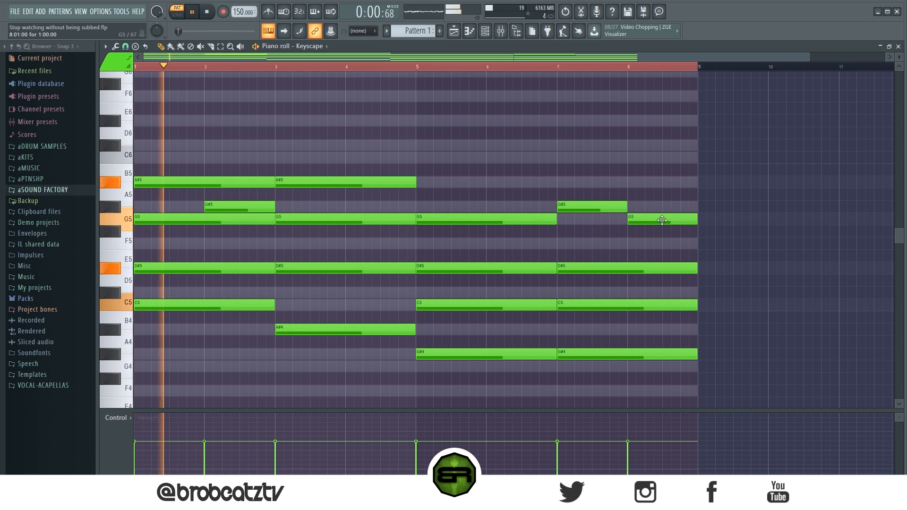
key(space)
key(space)
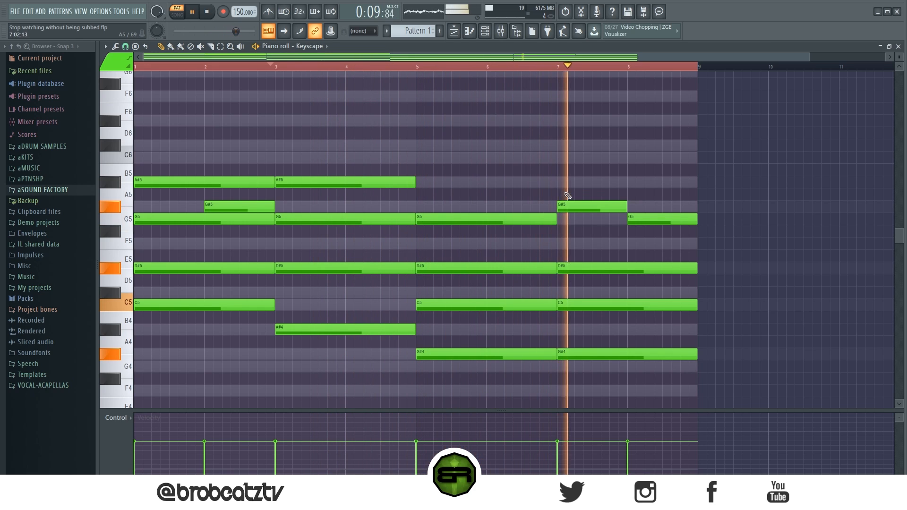
key(space)
drag(626, 208, 697, 208)
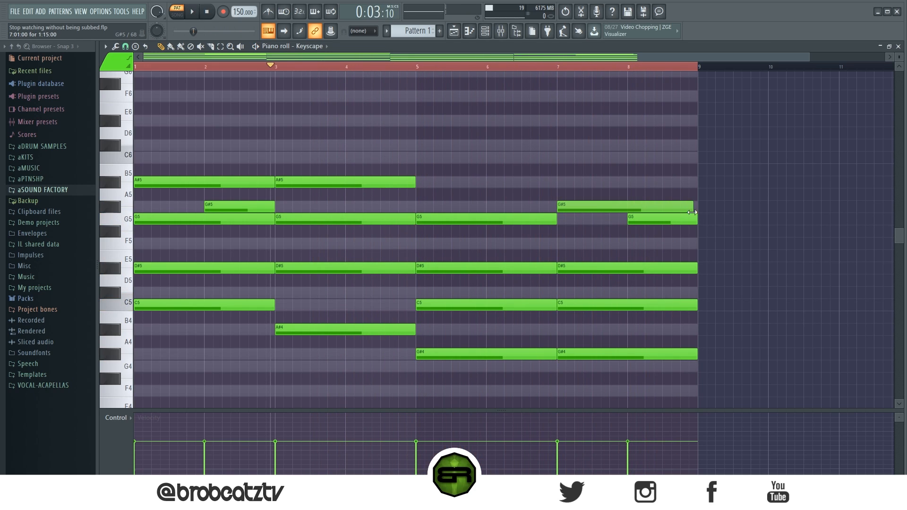
- Cut the chord notes from the Keyscape channel and paste them into the Chord Potion channel
click(454, 32)
click(487, 31)
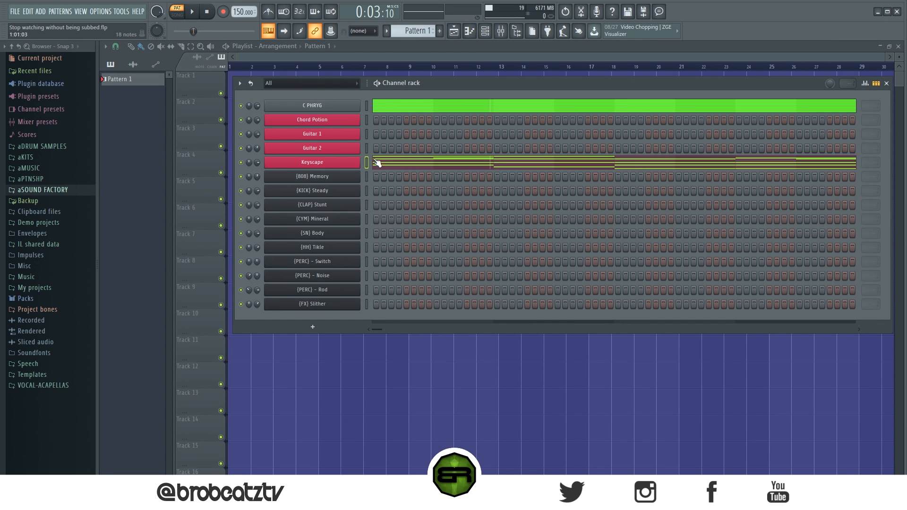
right_click(327, 162)
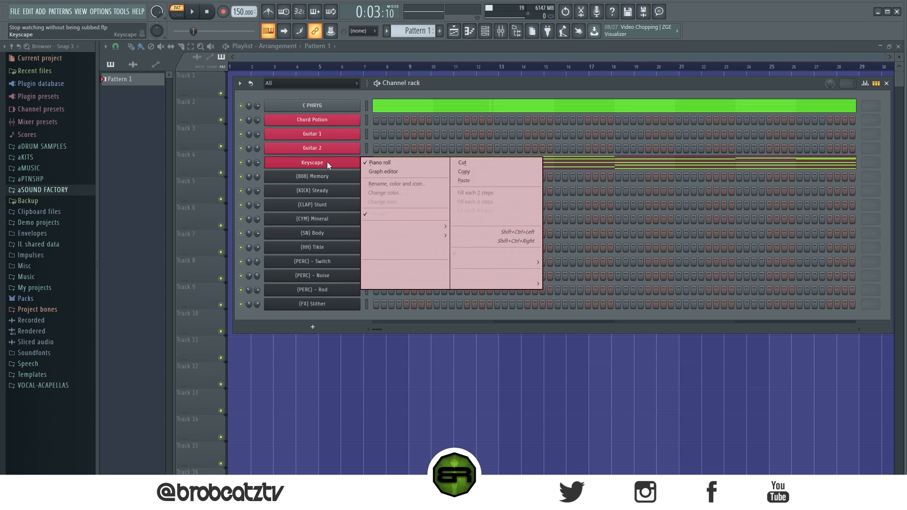
click(481, 164)
right_click(344, 124)
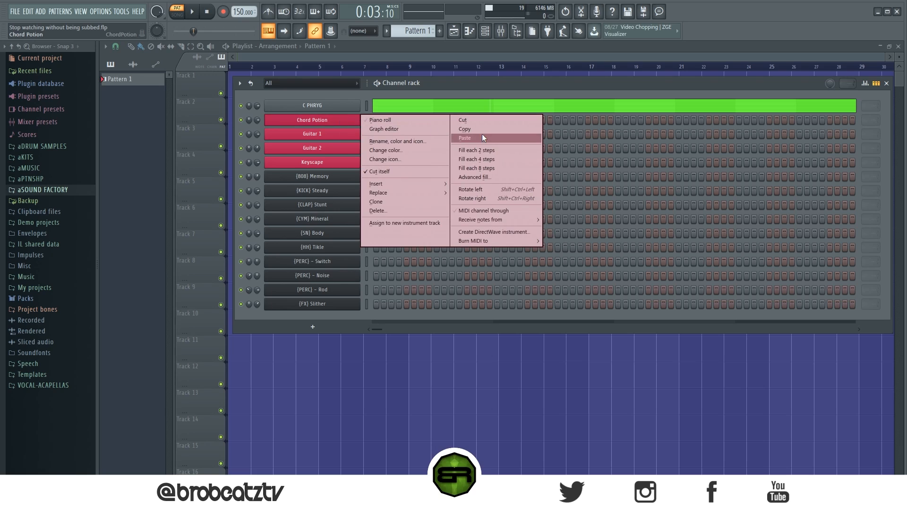
click(482, 135)
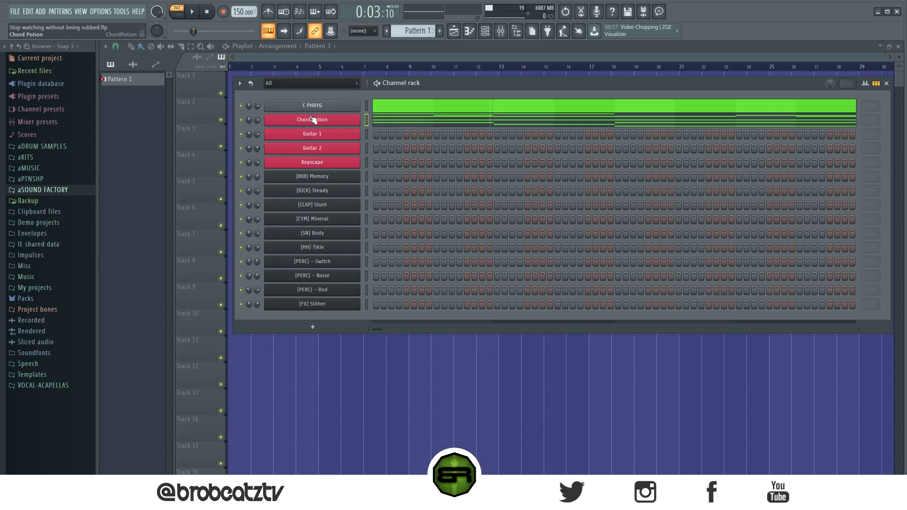
- Compare the MIDI input port of the Guitar 2 channel with the MIDI output port of the Chord Potion channel
click(319, 147)
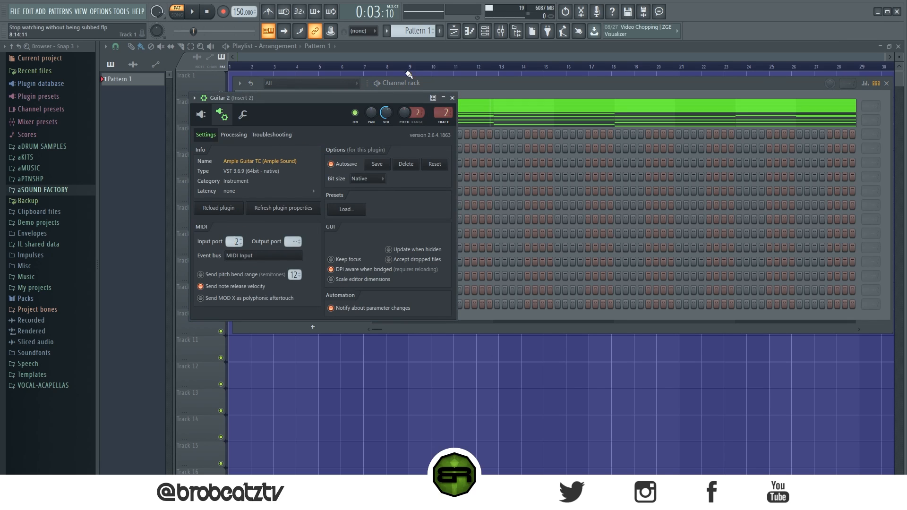
click(452, 98)
click(313, 120)
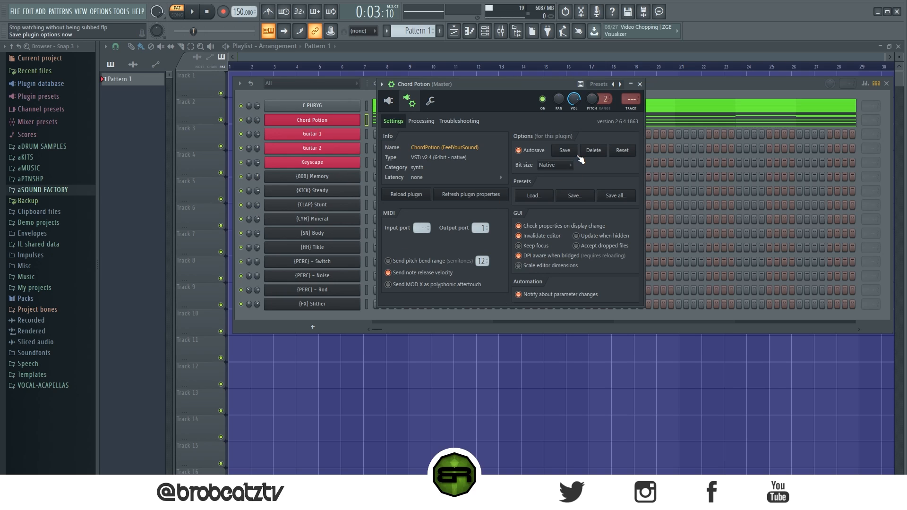
click(330, 149)
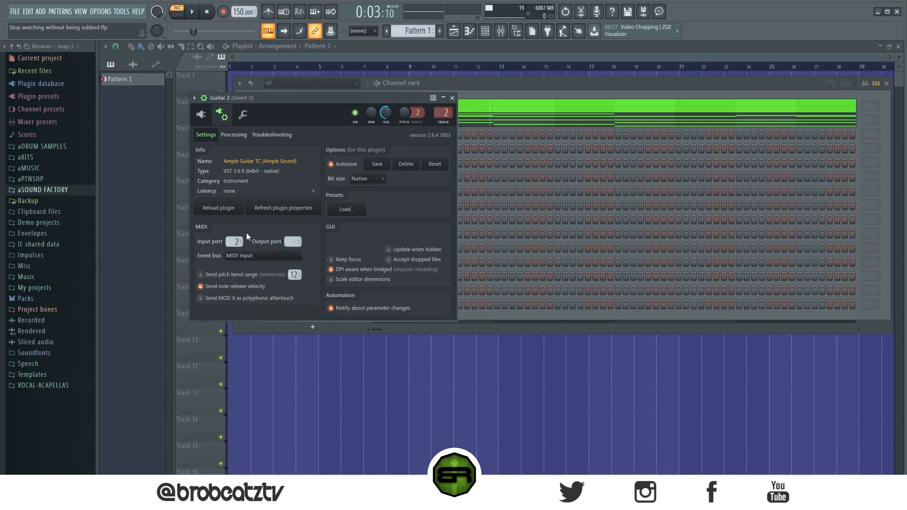
click(453, 98)
click(343, 124)
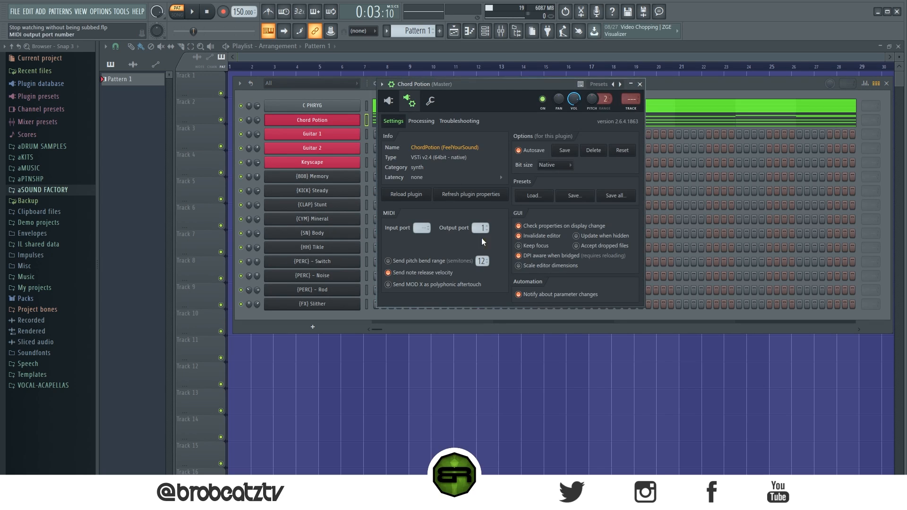
- Show Chord Potion's plugin interface and play the chord pattern through the guitar picking classic 02 preset
click(388, 101)
mouse_move(466, 90)
mouse_down()
mouse_move(344, 76)
mouse_move(522, 100)
mouse_move(461, 89)
mouse_up()
key(space)
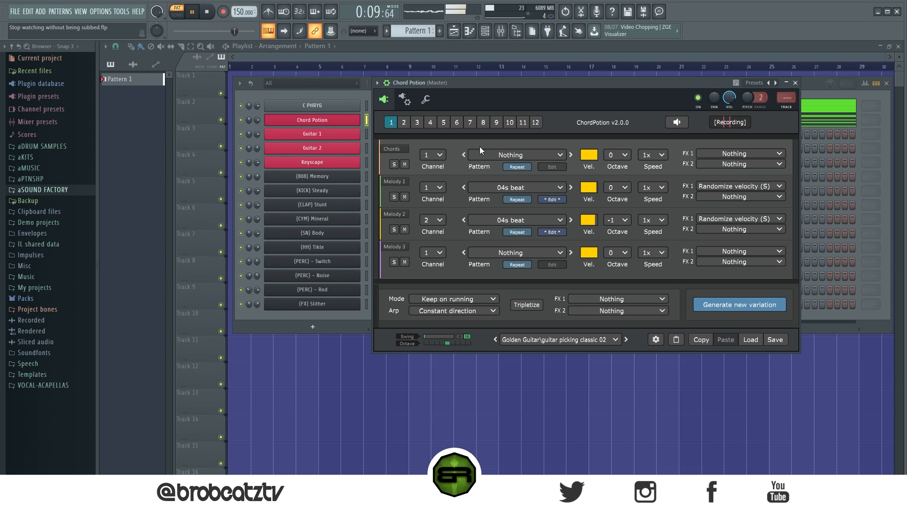
drag(470, 84, 455, 144)
key(space)
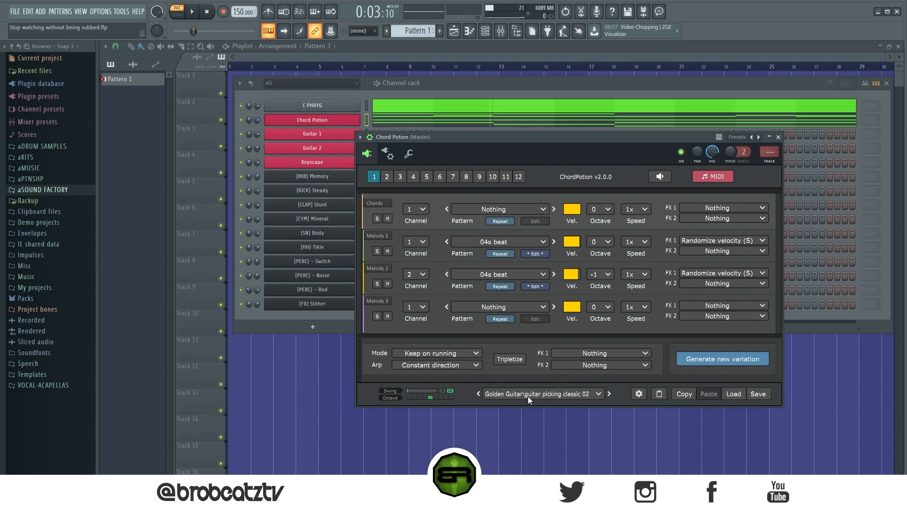
- Audition the Golden Guitar preset guitar picking classic 03 in playback, returning to guitar picking classic 02
drag(451, 138, 380, 77)
click(436, 332)
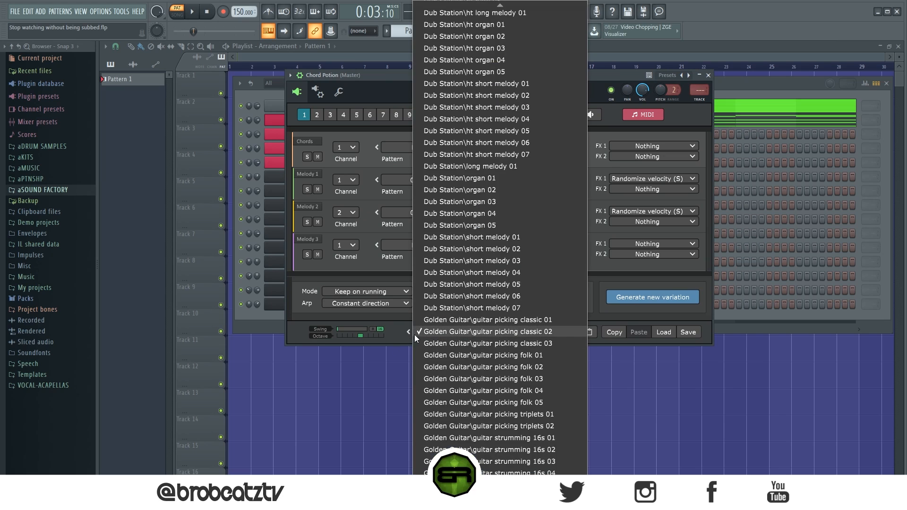
scroll(441, 324, down, 15)
scroll(440, 324, up, 10)
scroll(440, 324, up, 2)
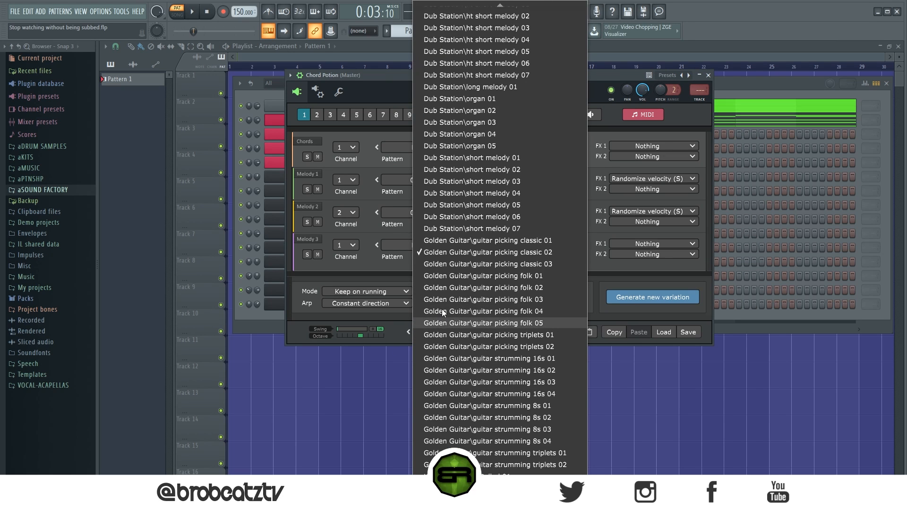
click(474, 263)
key(space)
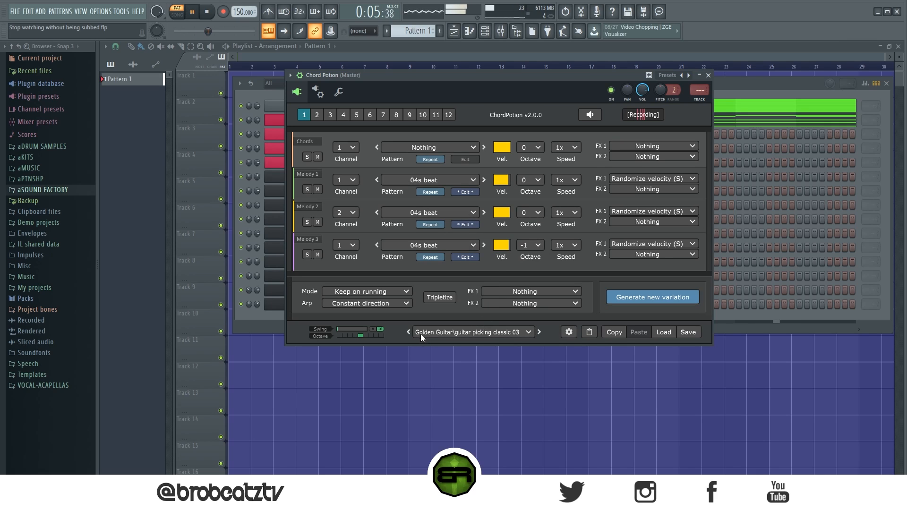
click(408, 333)
key(space)
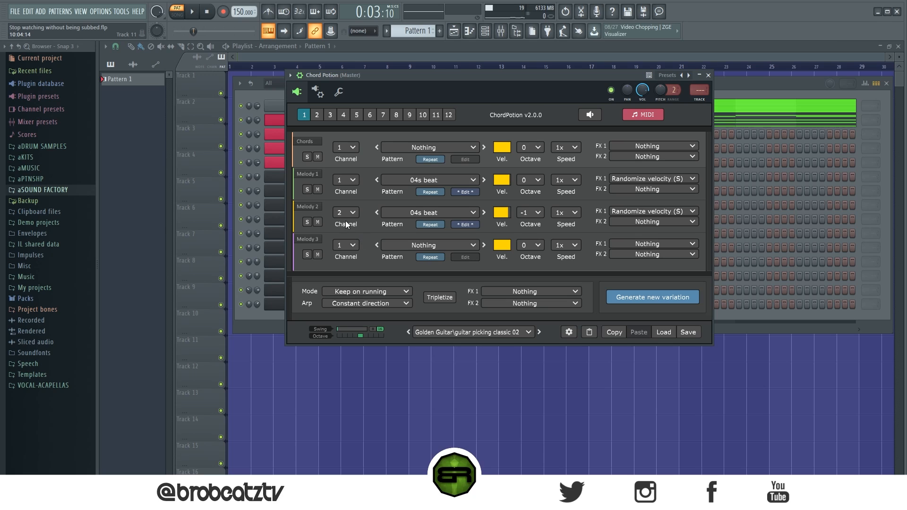
- Set Melody 2's channel to 1 in Chord Potion and play back briefly
click(390, 206)
click(388, 237)
key(space)
key(space)
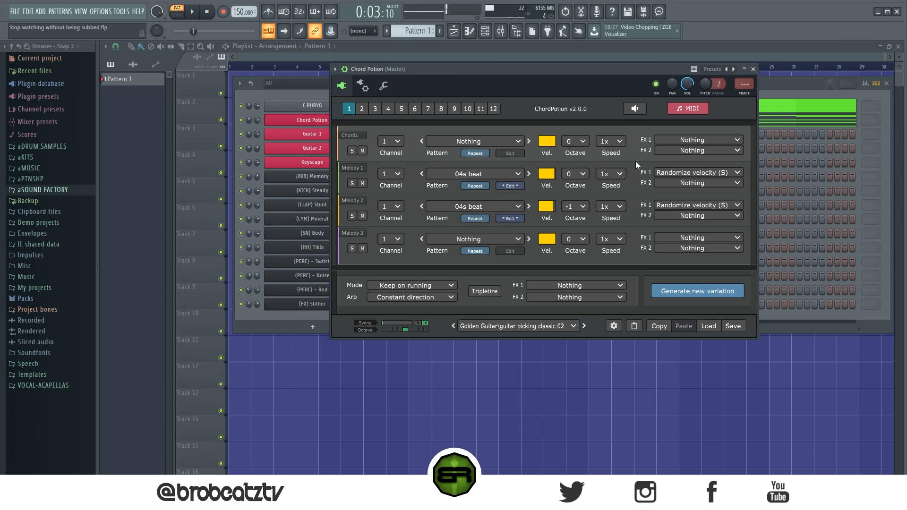
- Mute Melody 1 in Chord Potion and play the pattern to capture only the Melody 2 part
drag(469, 66, 535, 65)
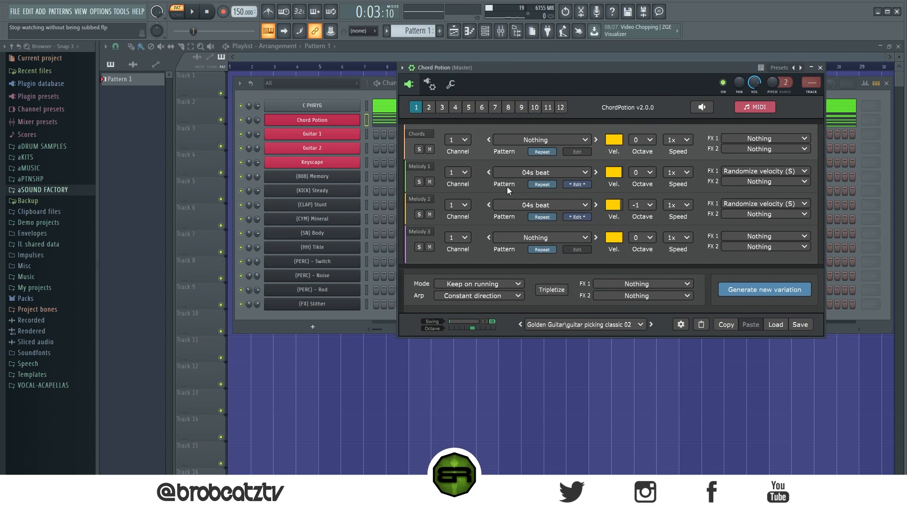
click(430, 182)
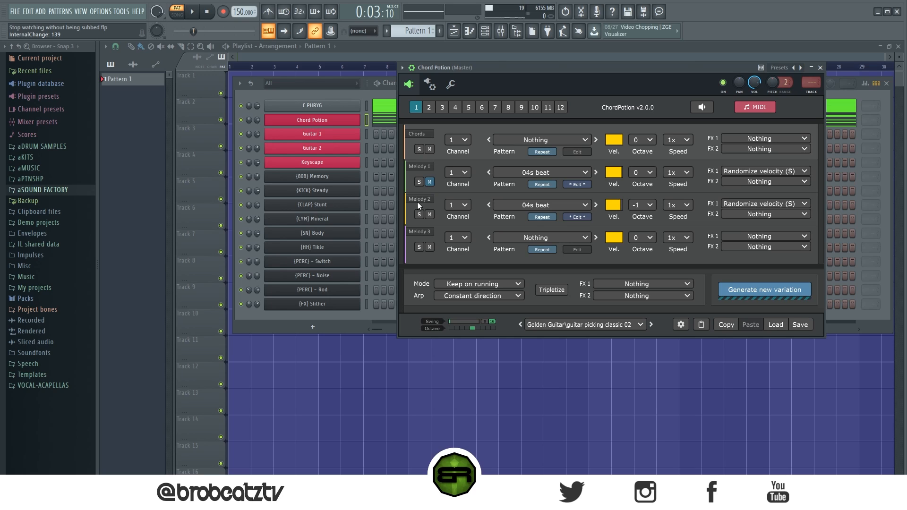
click(735, 112)
key(space)
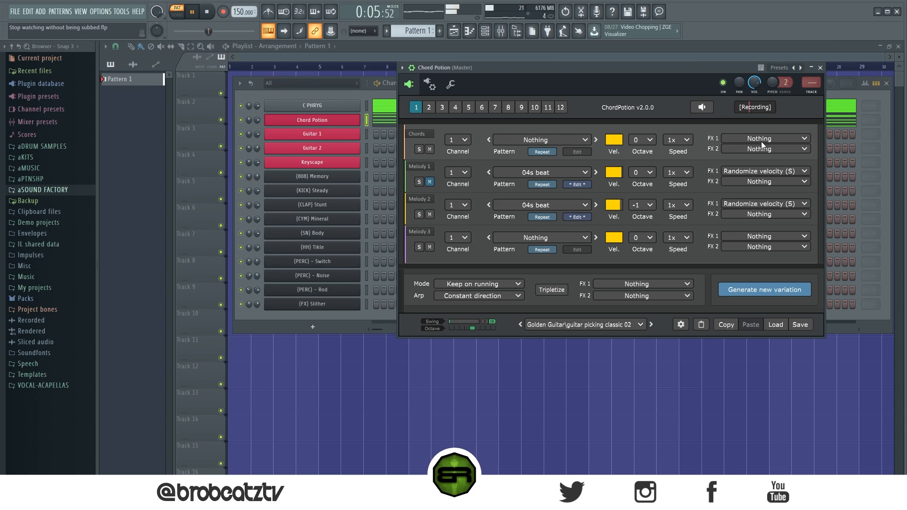
key(space)
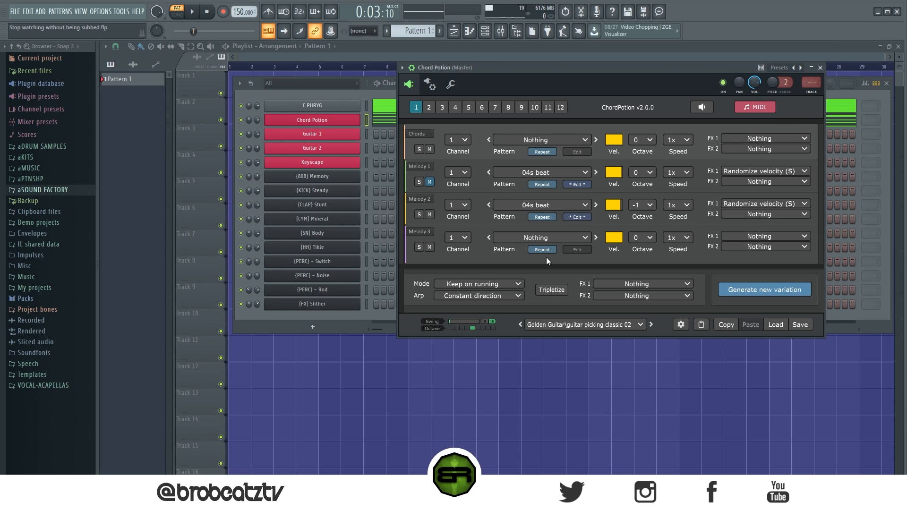
- Transfer the captured Melody 2 MIDI to the Guitar 2 channel and inspect its notes in the piano roll
drag(752, 111, 334, 150)
click(380, 151)
scroll(320, 189, down, 8)
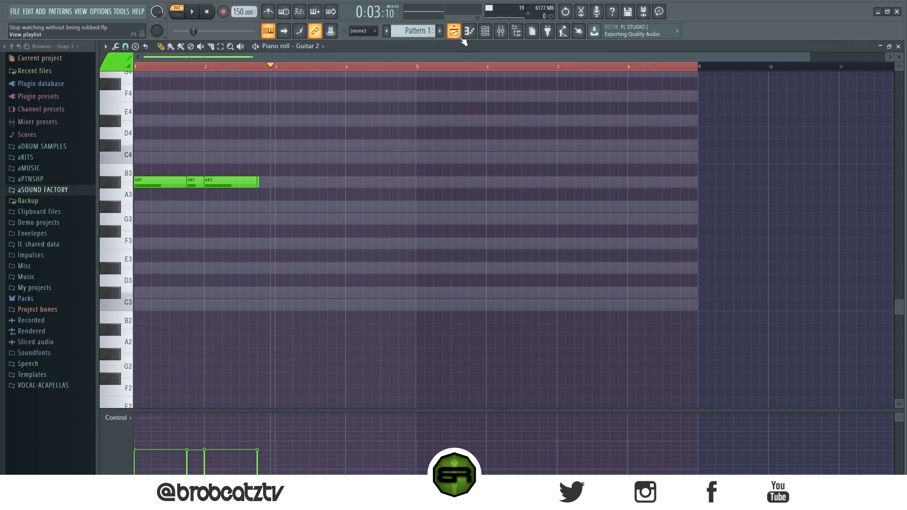
click(469, 31)
click(485, 31)
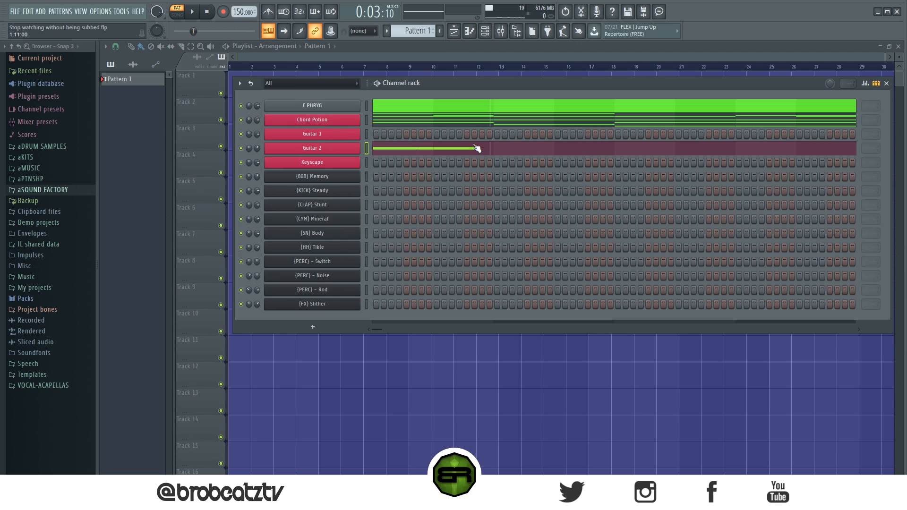
- Unmute Melody 1, capture a short playback, and transfer the MIDI to Guitar 1 to inspect its notes
click(352, 122)
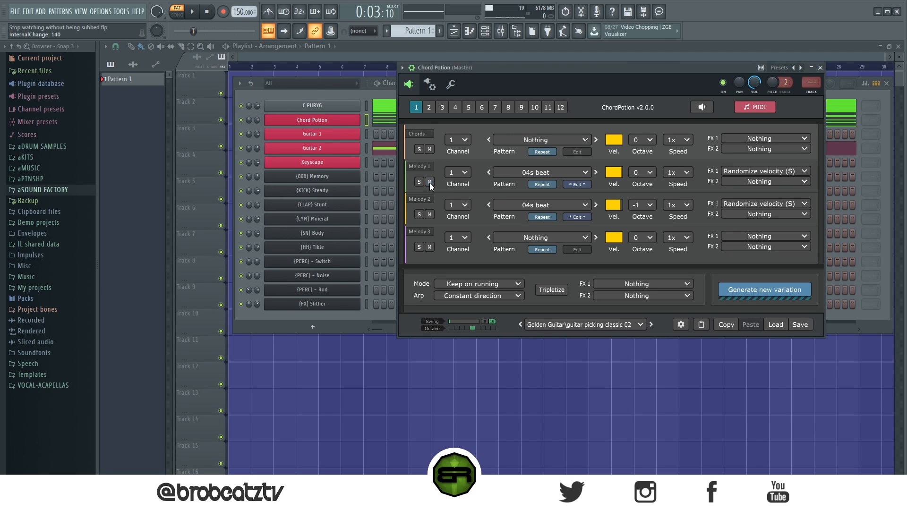
click(752, 109)
key(space)
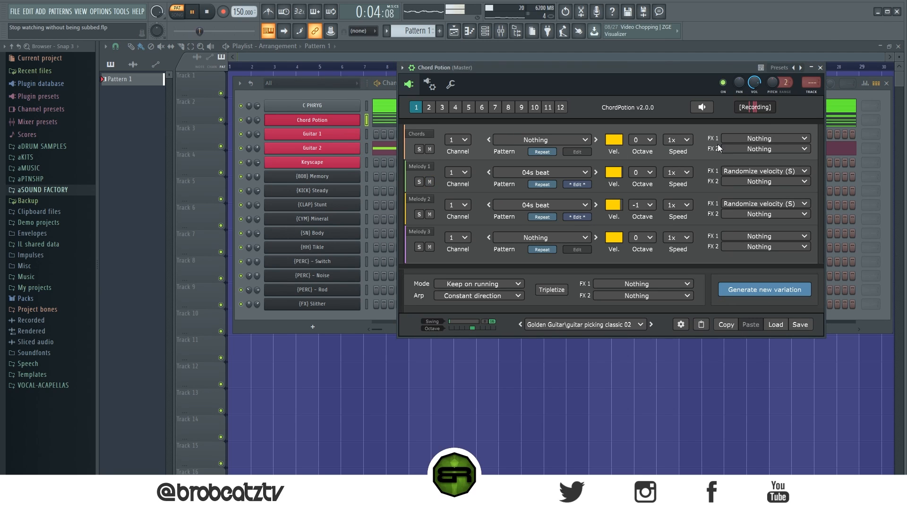
key(space)
drag(757, 109, 332, 133)
click(385, 132)
scroll(293, 193, up, 8)
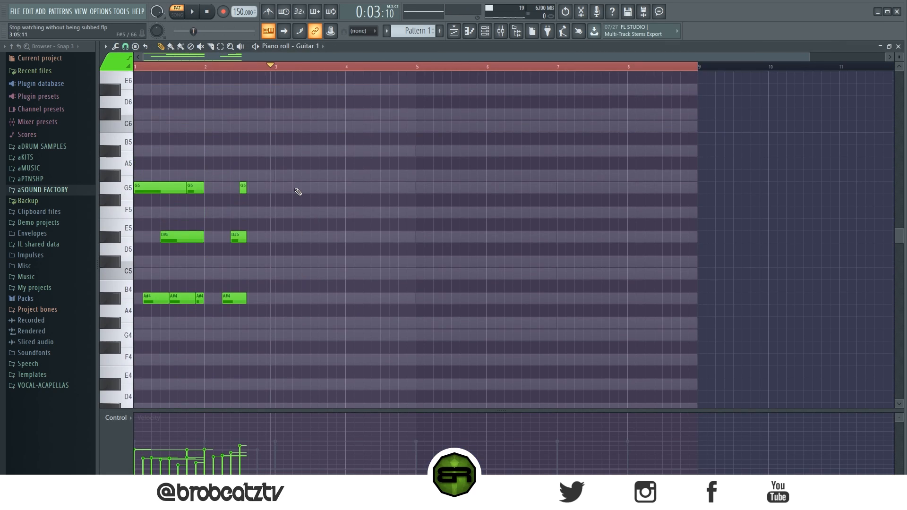
scroll(289, 216, down, 4)
- Delete all test notes from Guitar 1 and cut those on Guitar 2
key(ctrl+a)
key(Delete)
click(487, 34)
right_click(315, 146)
click(518, 148)
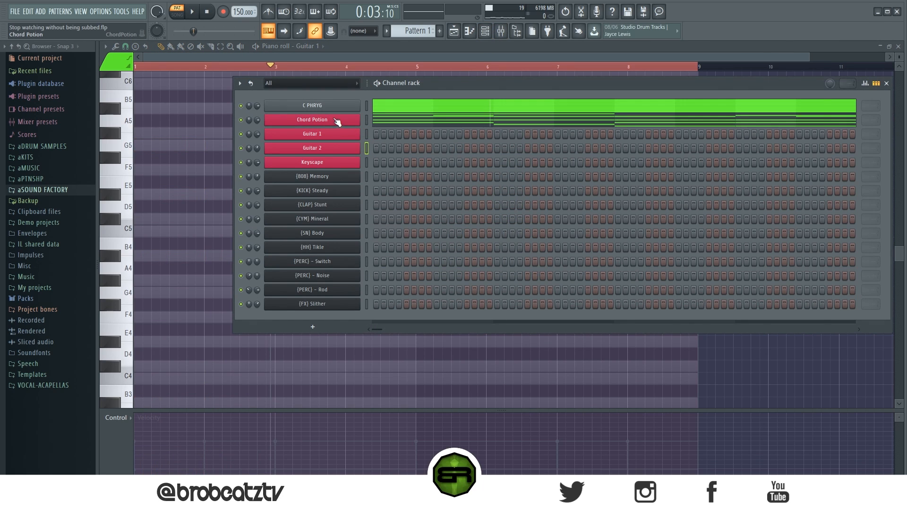
- Play the eight-bar pattern from the start so Chord Potion captures its full MIDI output
click(333, 121)
drag(574, 67, 366, 77)
drag(449, 77, 457, 79)
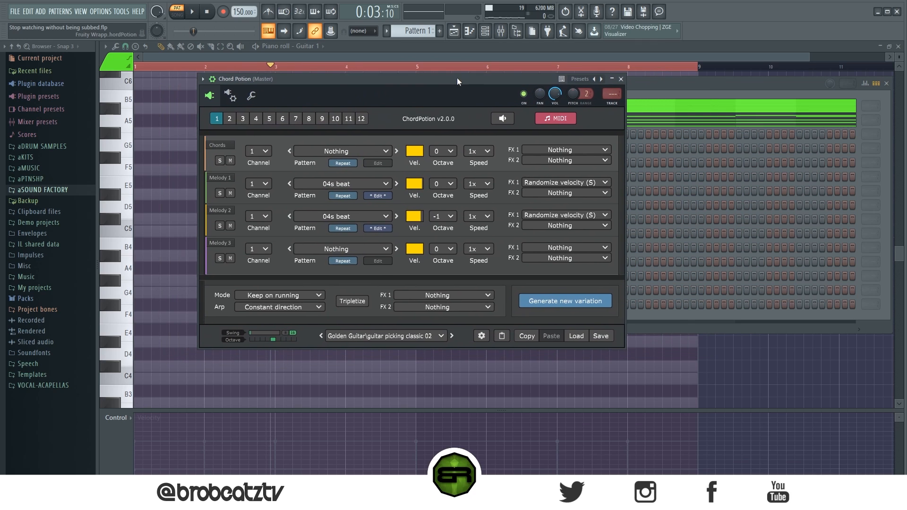
click(207, 12)
key(space)
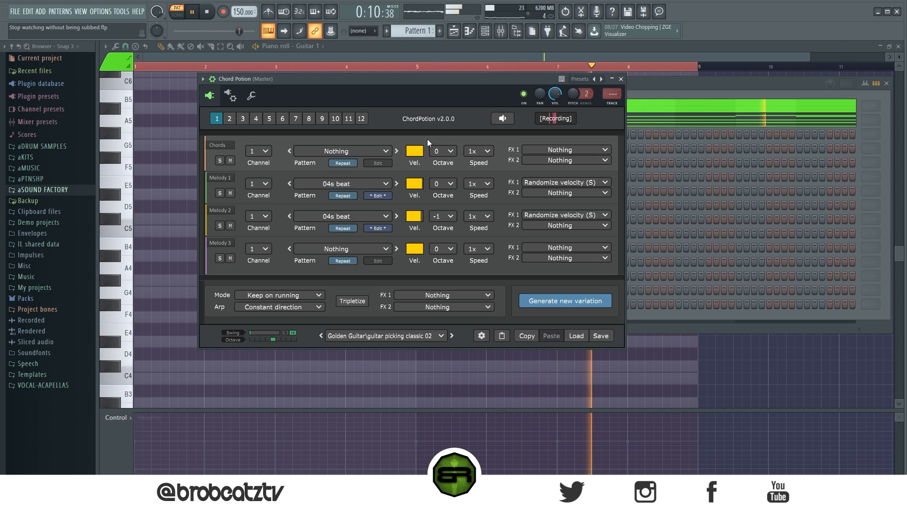
key(space)
- Transfer the captured Chord Potion MIDI to the Guitar 1 channel and review its notes in the piano roll
drag(508, 77, 710, 100)
drag(368, 152, 313, 137)
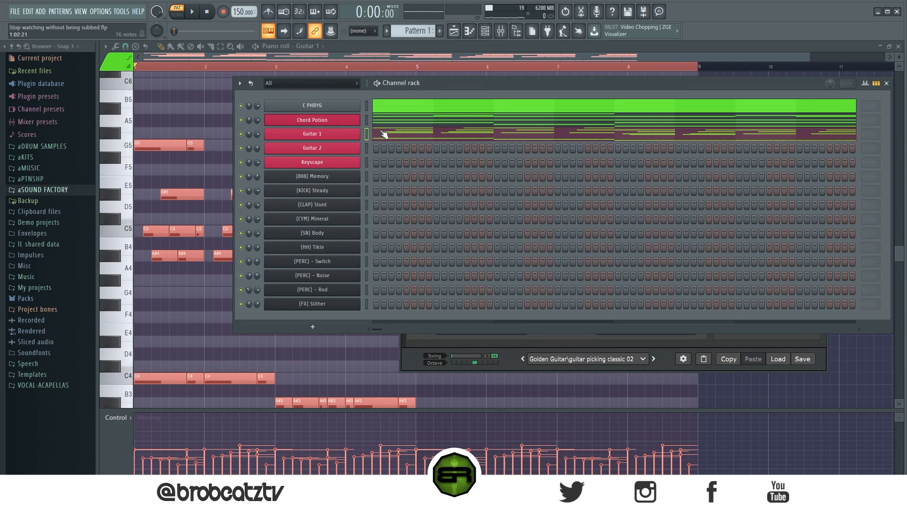
click(384, 134)
click(385, 134)
scroll(325, 192, down, 4)
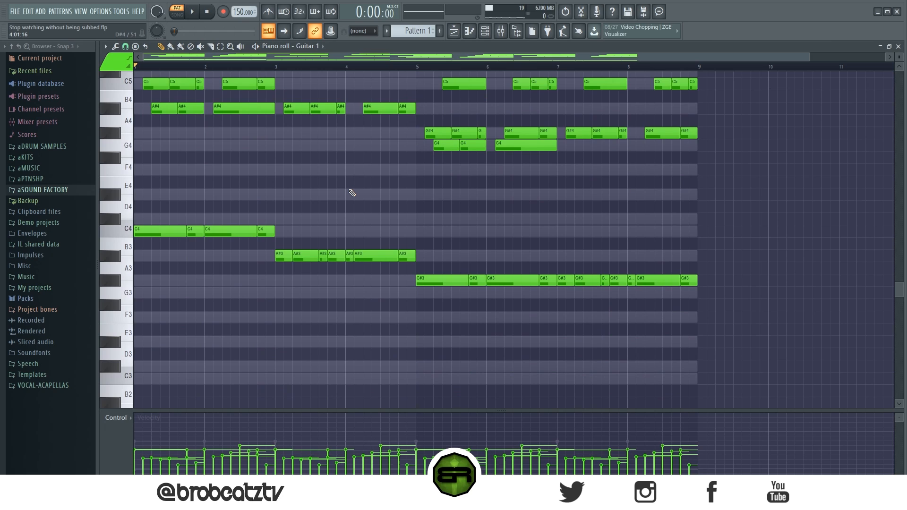
scroll(398, 219, up, 3)
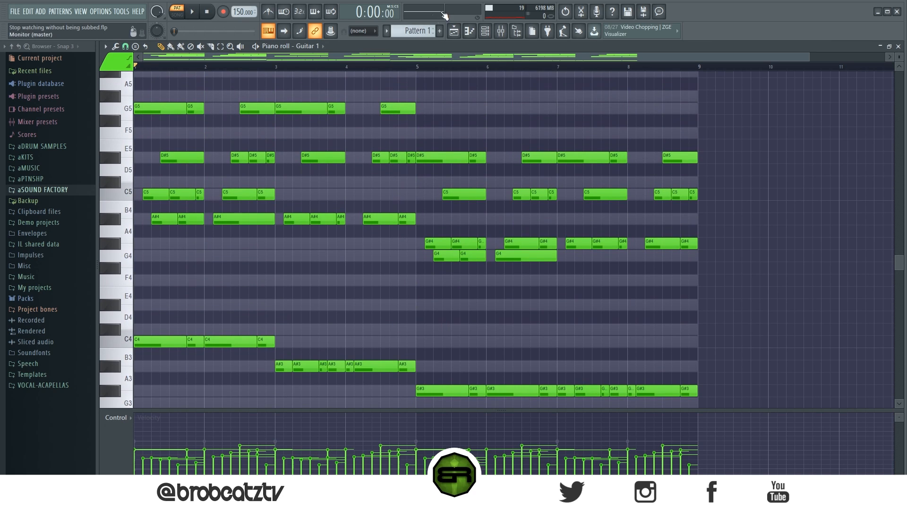
click(492, 39)
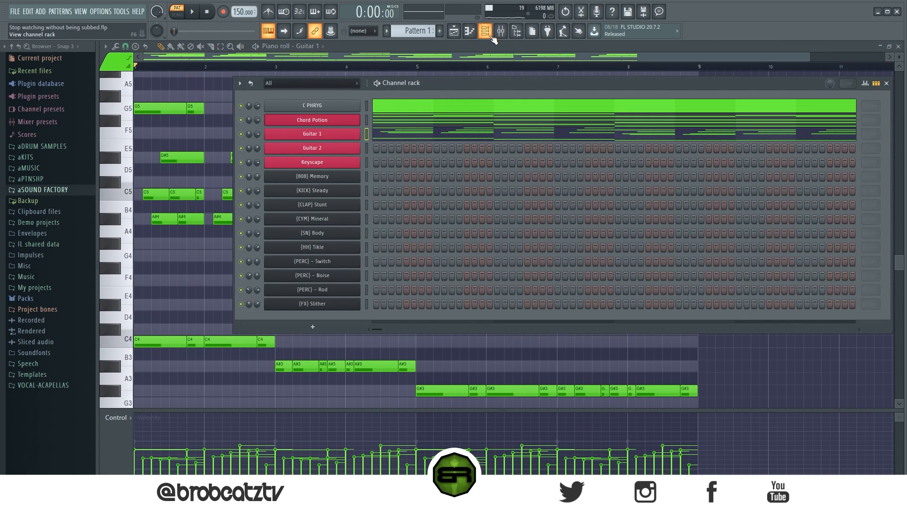
right_click(346, 136)
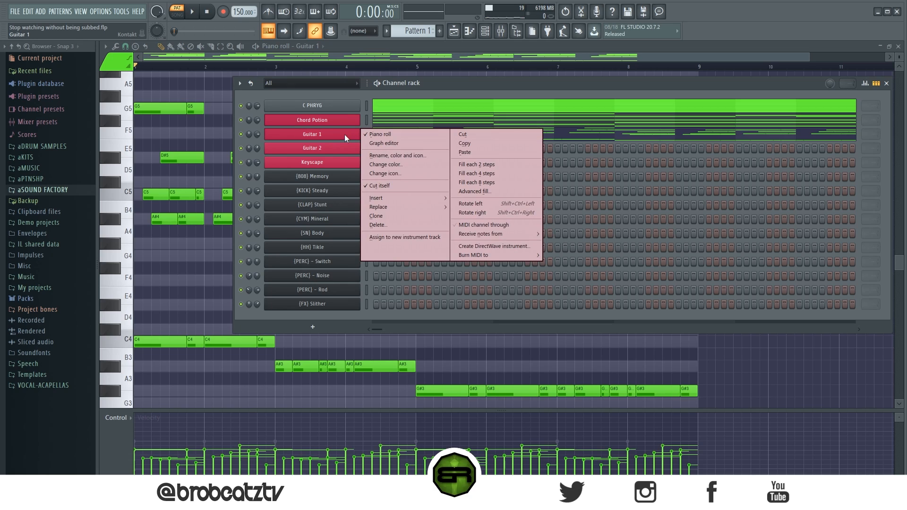
click(409, 68)
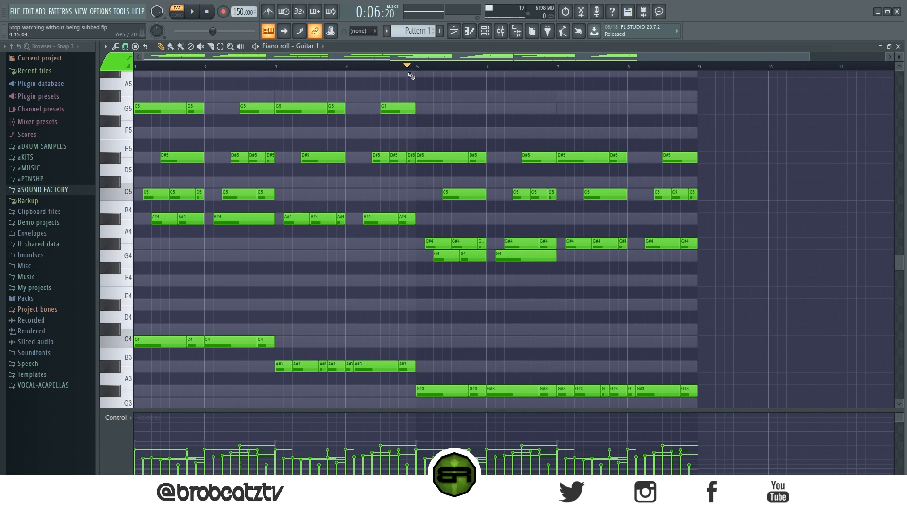
key(F6)
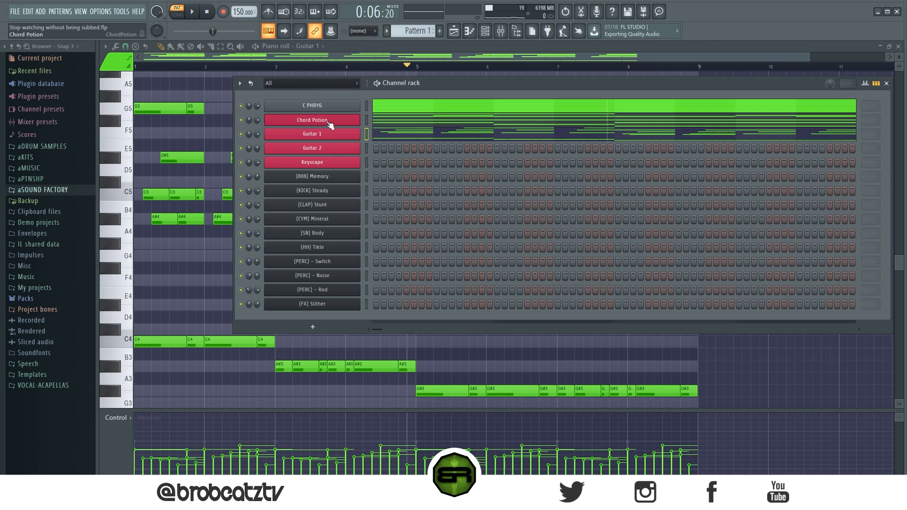
- Open Chord Potion and view the pattern choices for the Chords row, keeping Nothing selected
click(331, 125)
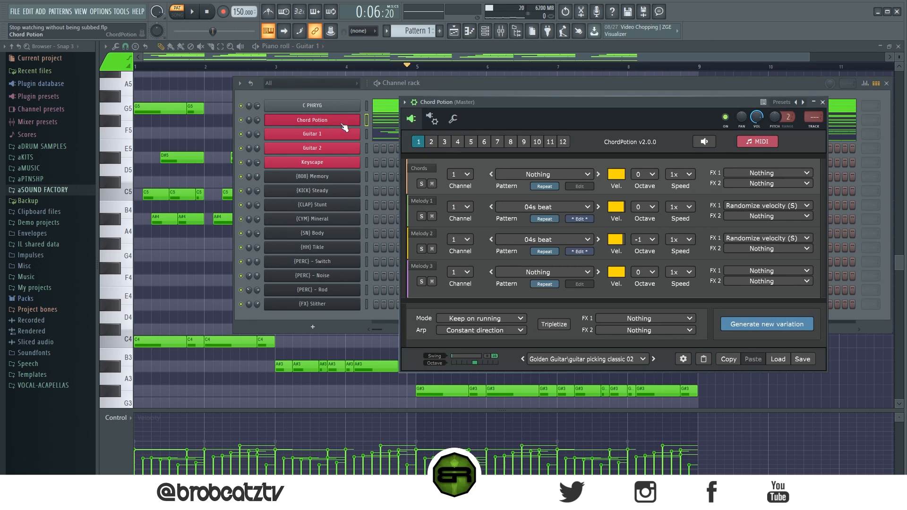
drag(448, 97, 219, 79)
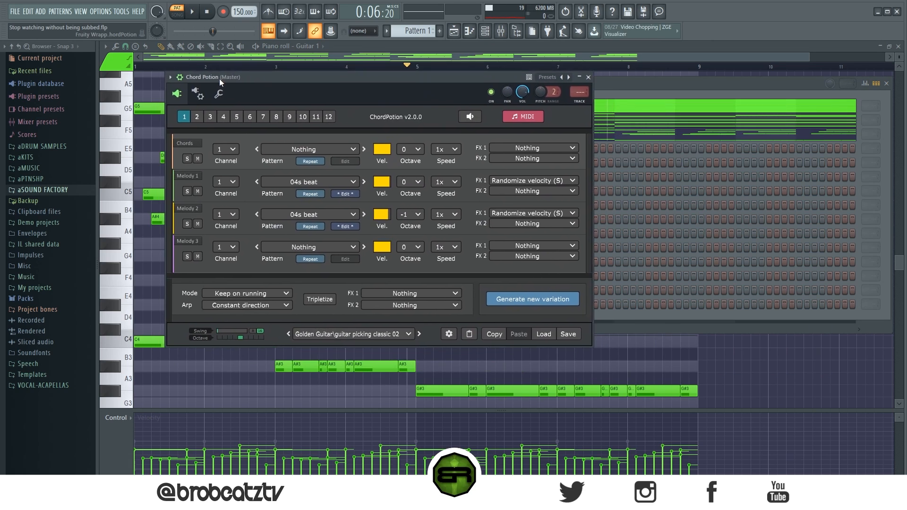
drag(339, 79, 393, 77)
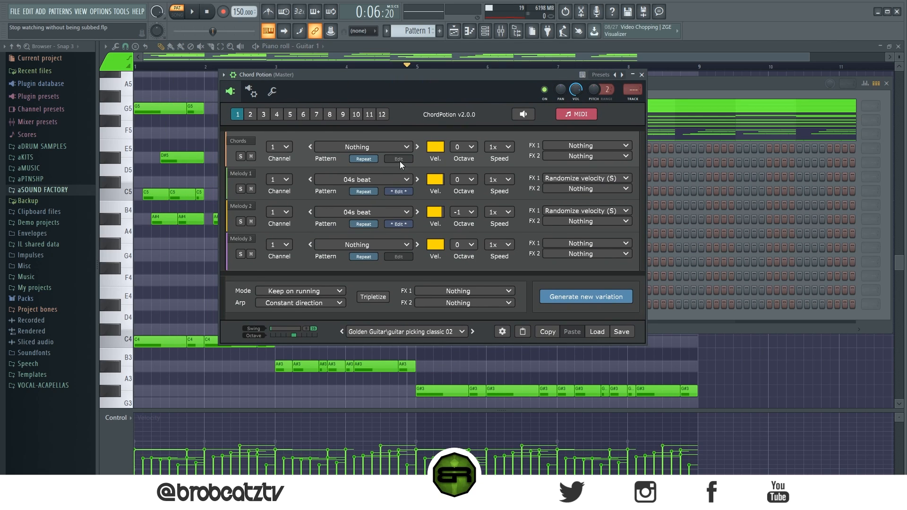
click(407, 147)
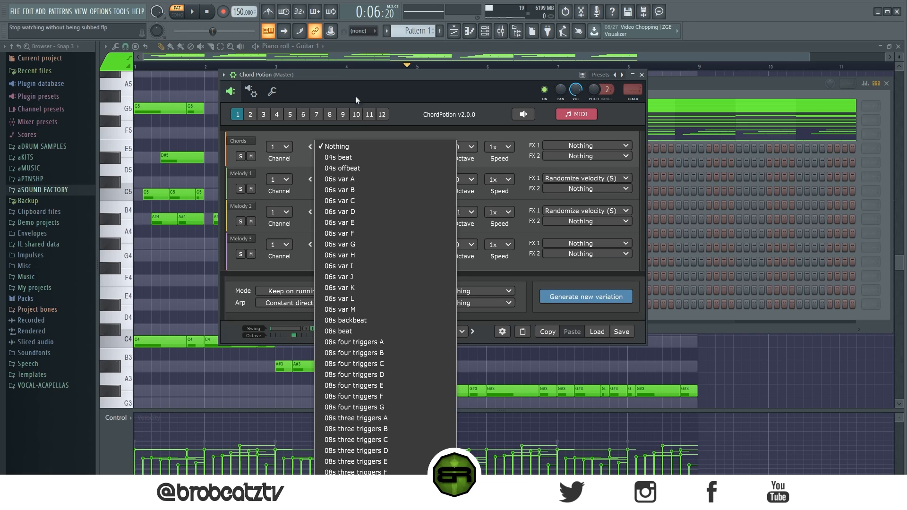
click(321, 147)
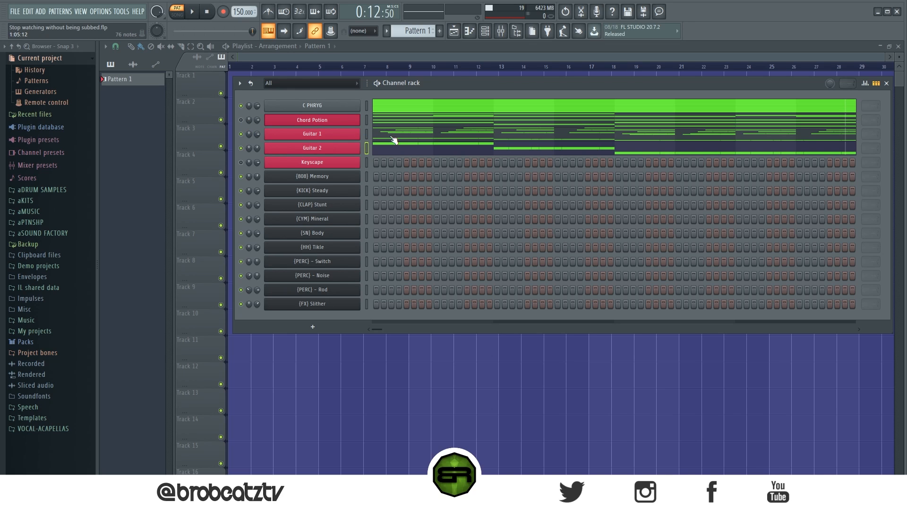
- Duplicate all notes on the Guitar 1 channel so the eight-bar part repeats in bars 9 to 16
click(377, 138)
scroll(335, 70, down, 2)
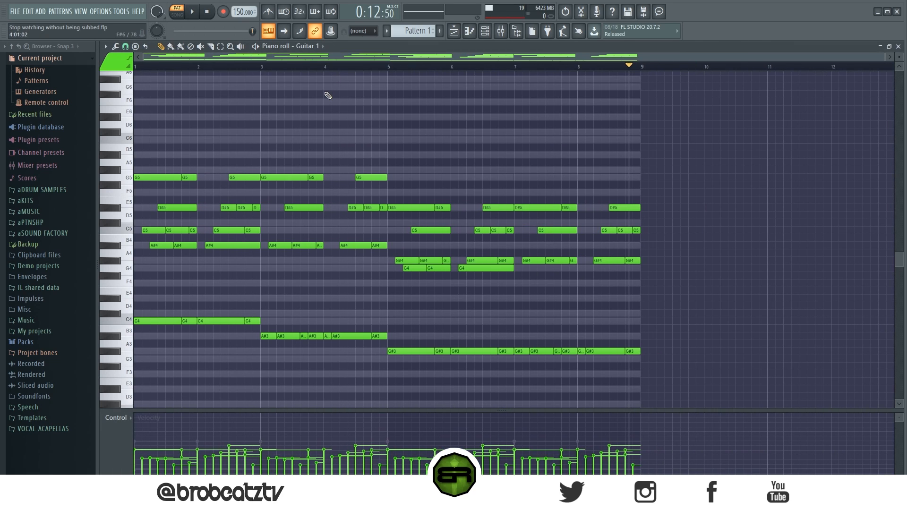
scroll(330, 90, down, 2)
key(ctrl+a)
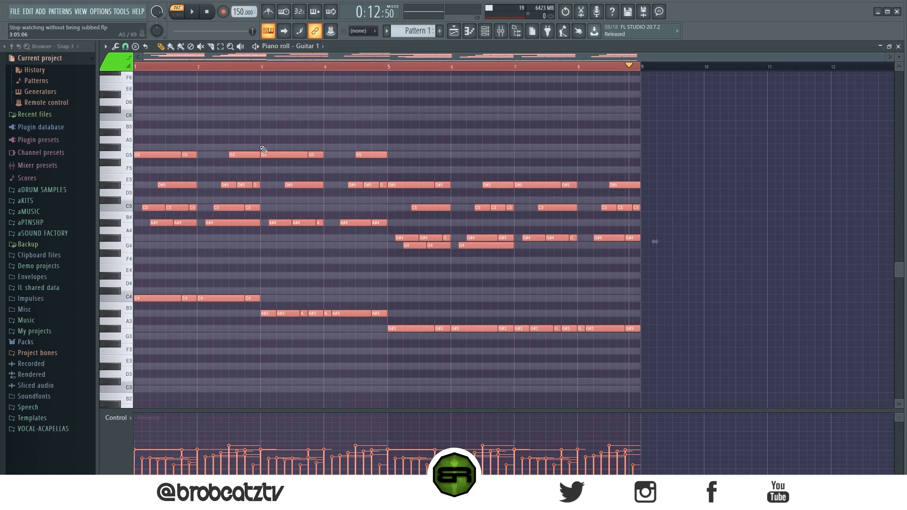
key(ctrl+b)
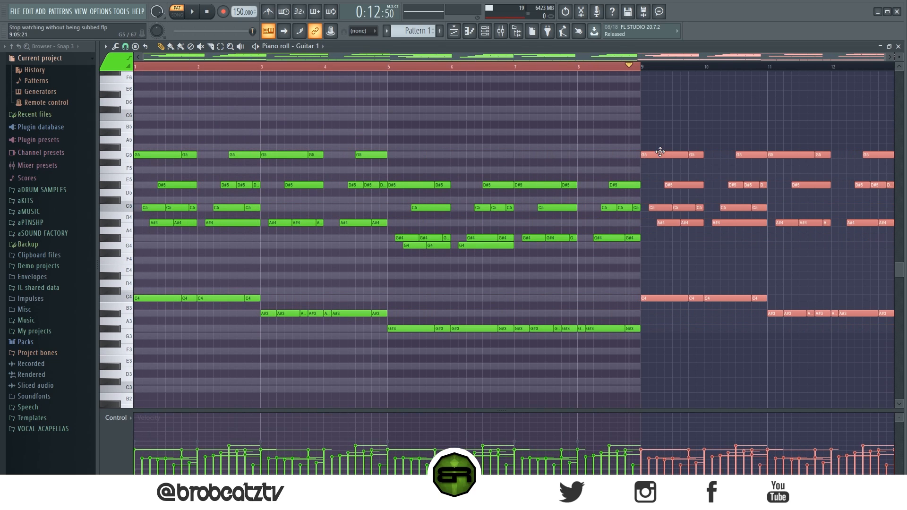
- Duplicate all C PHRYG scale guide notes so they also cover bars 9 to 16
right_click(614, 108)
right_click(613, 108)
key(ctrl+a)
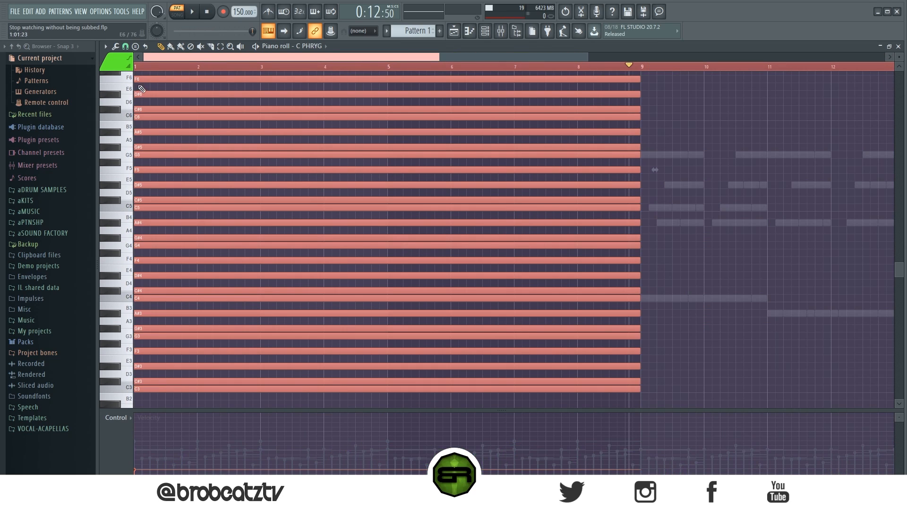
key(ctrl+b)
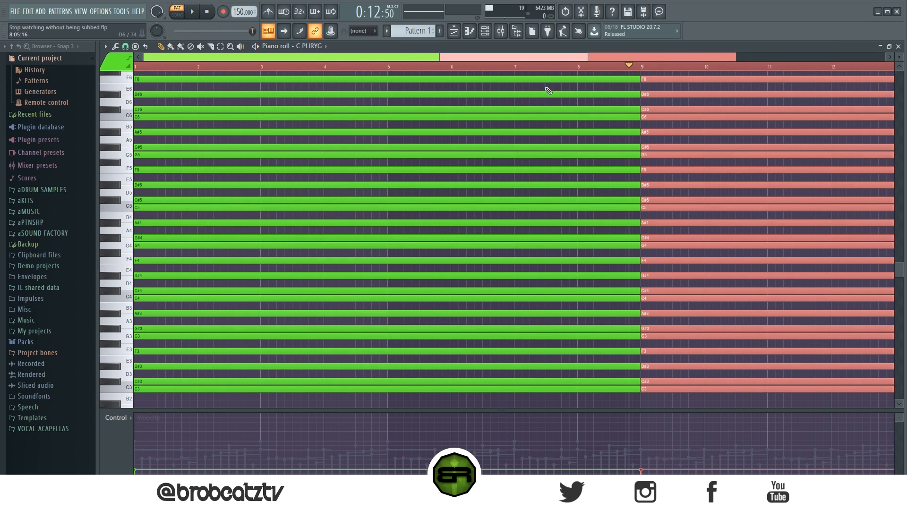
- Try duplicating all Guitar 2 bass notes from bar 9 onward, then delete the copies
key(F6)
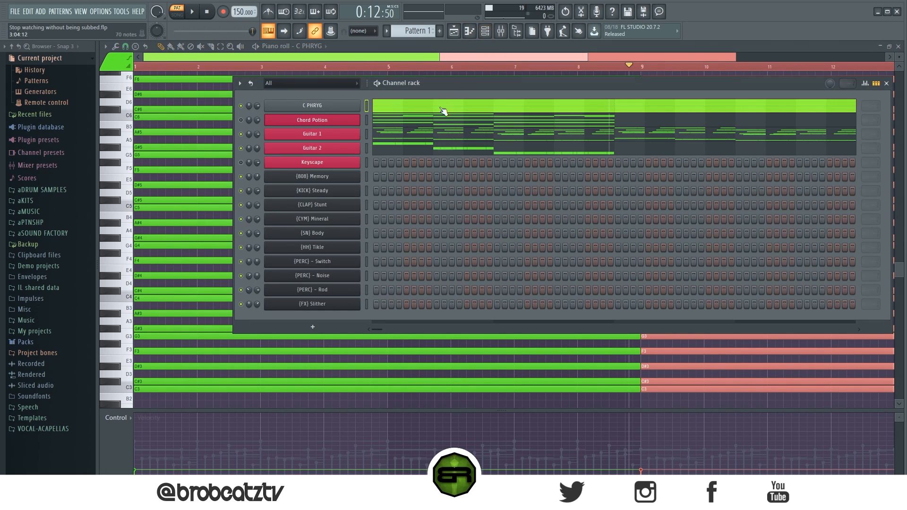
click(500, 149)
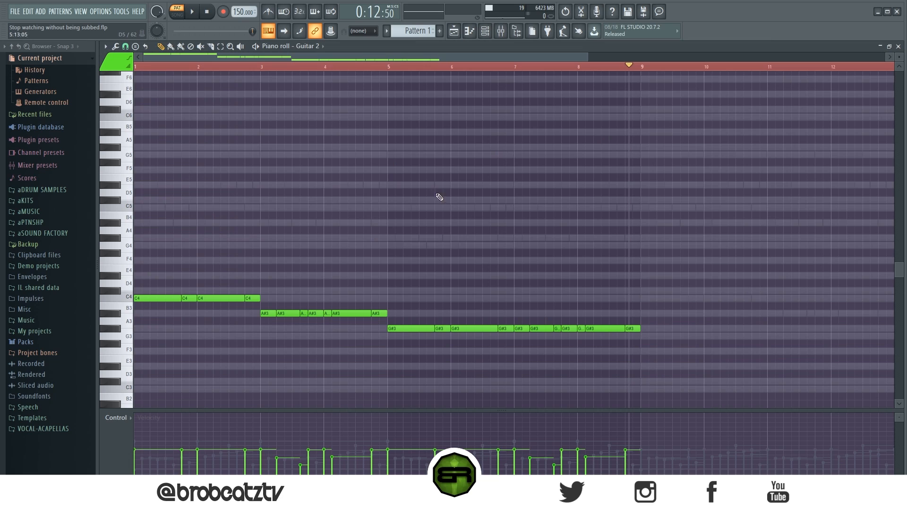
scroll(439, 197, down, 3)
key(ctrl+a)
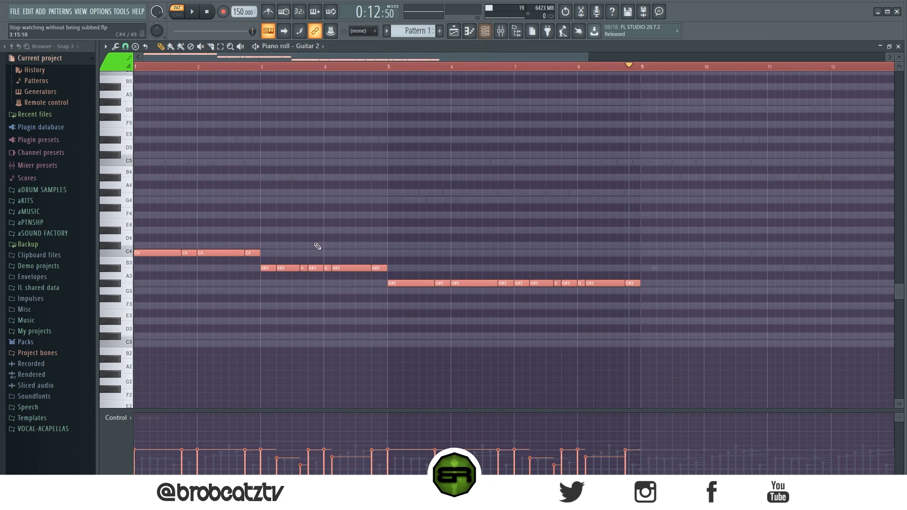
drag(168, 253, 672, 249)
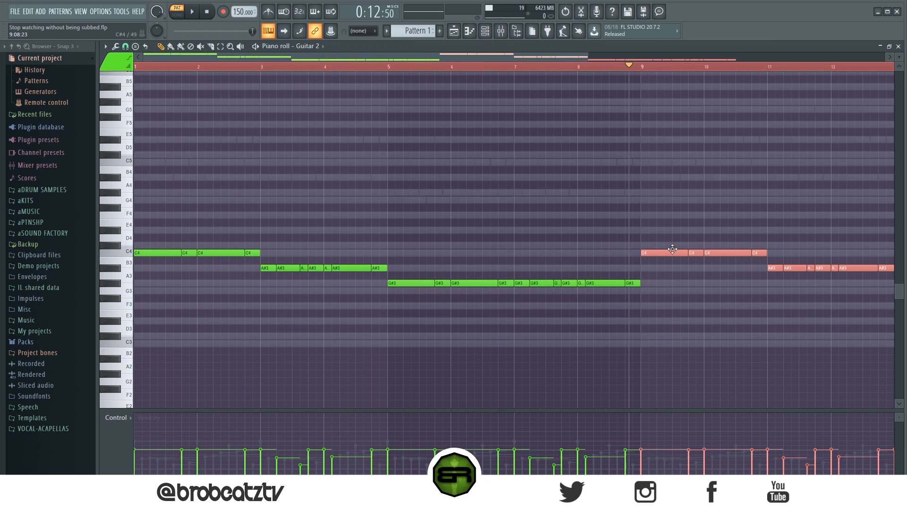
key(Delete)
- Check the Guitar 1 notes and the instruments loaded on the Guitar 2 and Guitar 1 channels
click(484, 32)
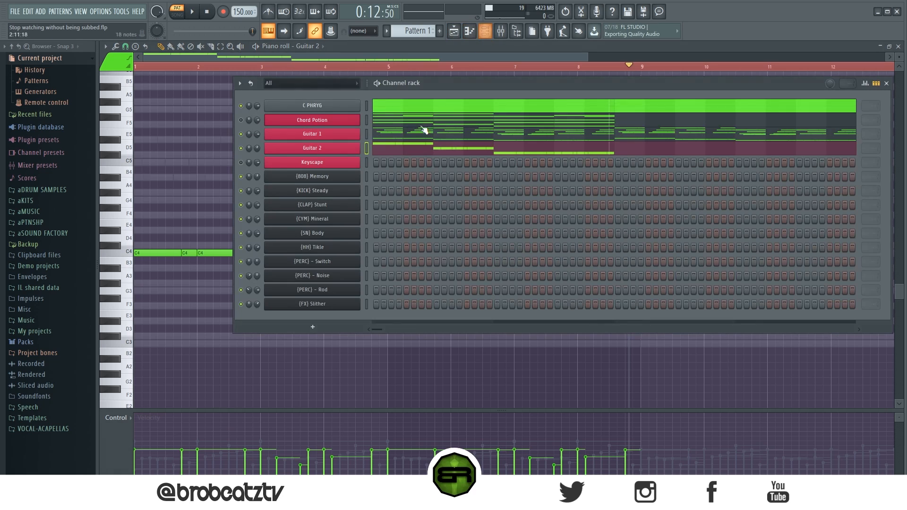
click(394, 136)
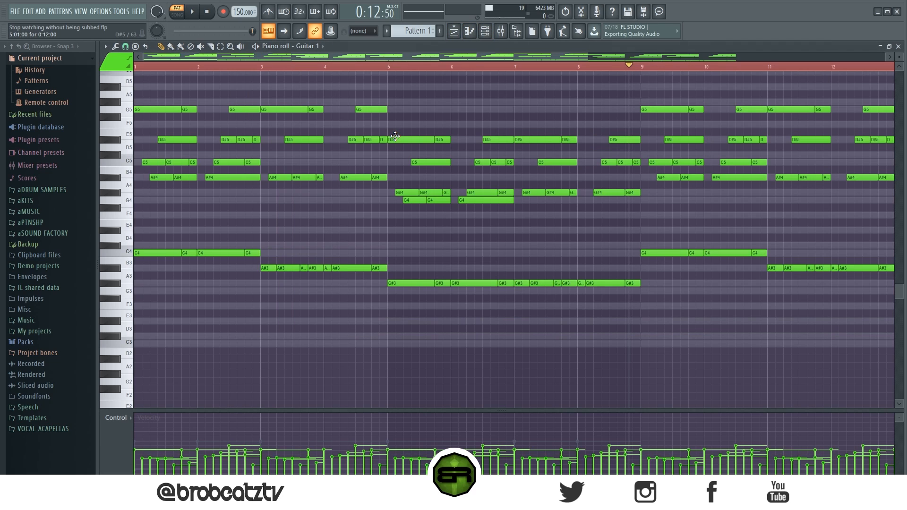
click(484, 32)
click(330, 150)
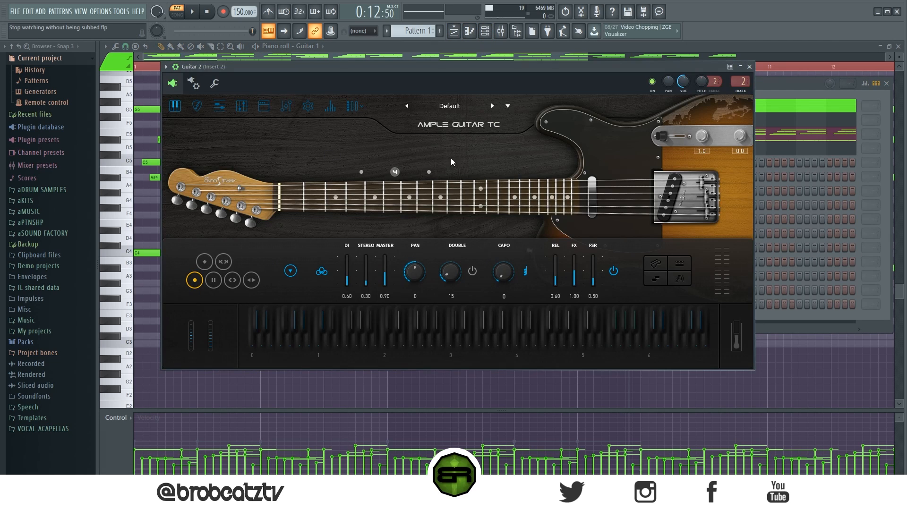
click(755, 66)
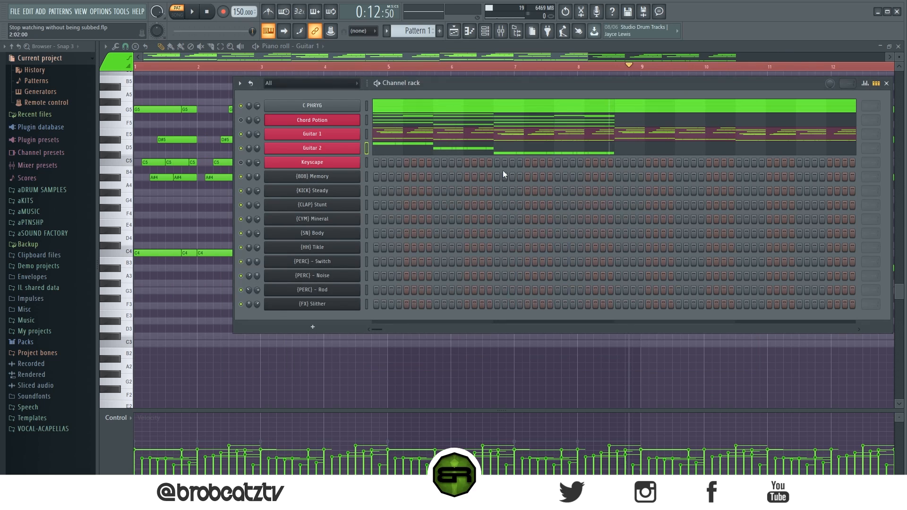
click(345, 136)
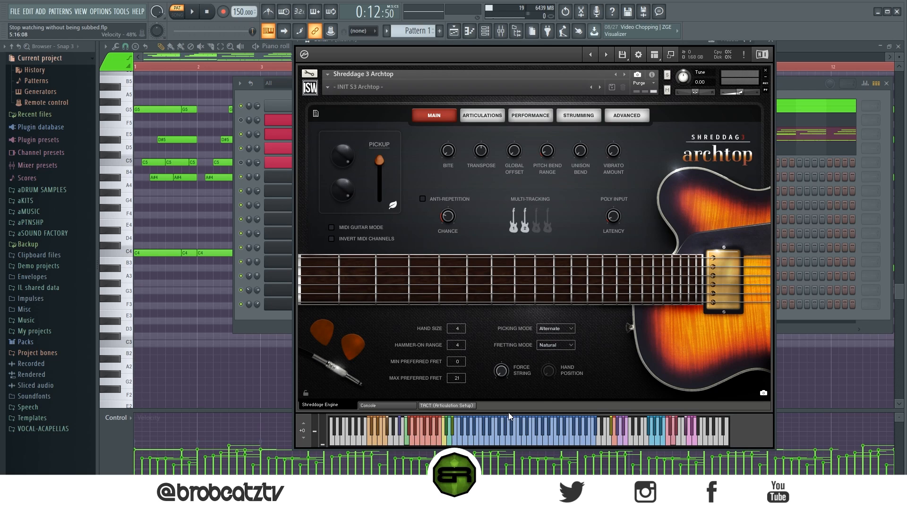
click(772, 46)
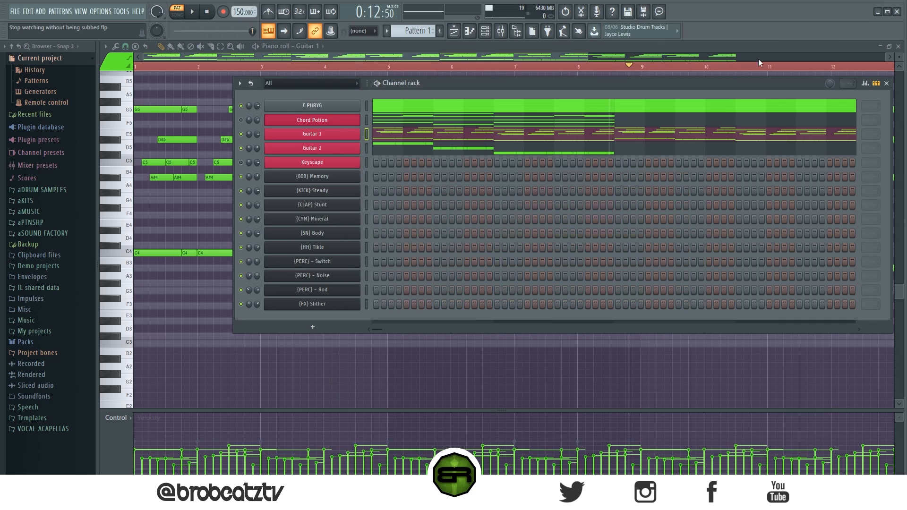
- Add an eight-bar C2 keyswitch note starting at bar 1 on Guitar 1
key(F6)
scroll(208, 356, down, 4)
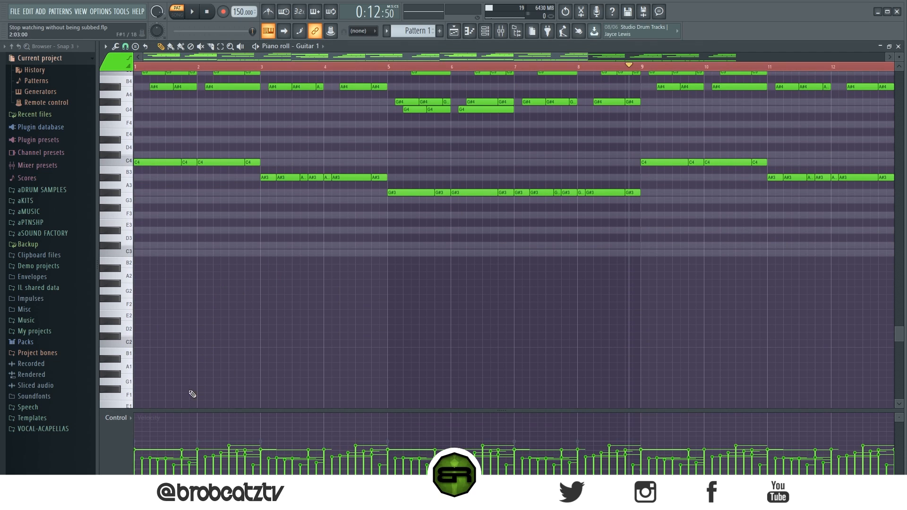
scroll(186, 327, up, 3)
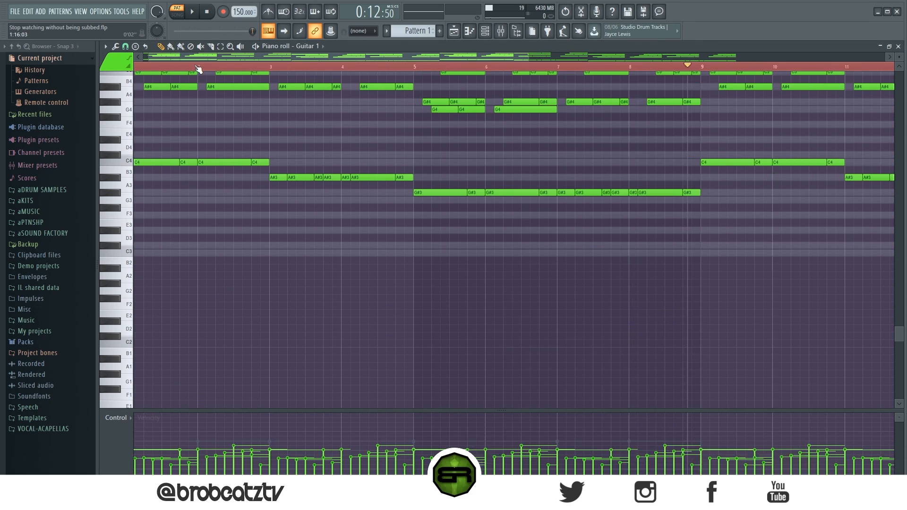
click(139, 343)
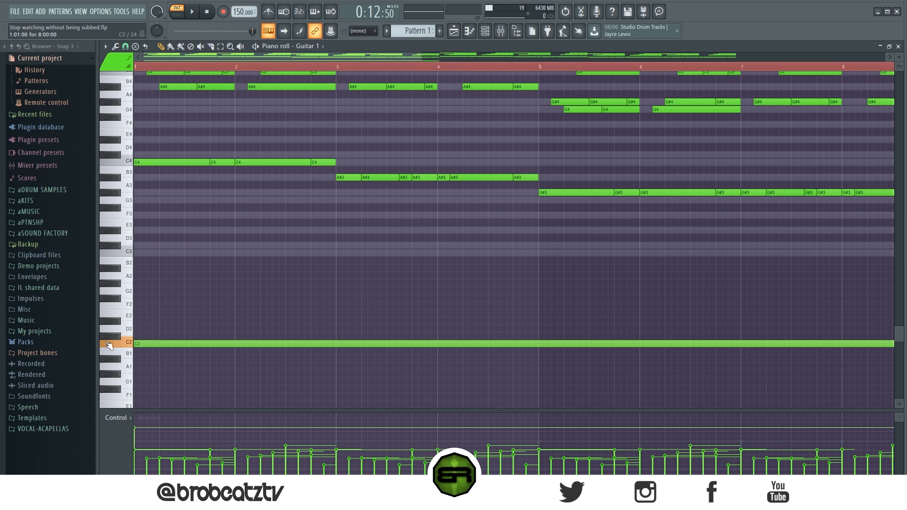
- Add a D2 keyswitch note at the start of bar 9 on Guitar 1 and shorten it to about five steps
scroll(221, 74, down, 4)
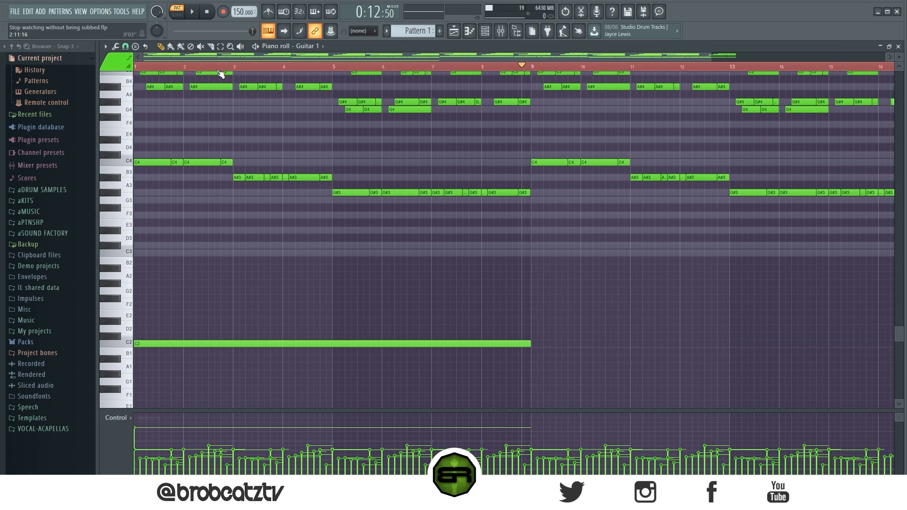
scroll(416, 85, down, 1)
scroll(417, 67, down, 2)
scroll(457, 200, up, 3)
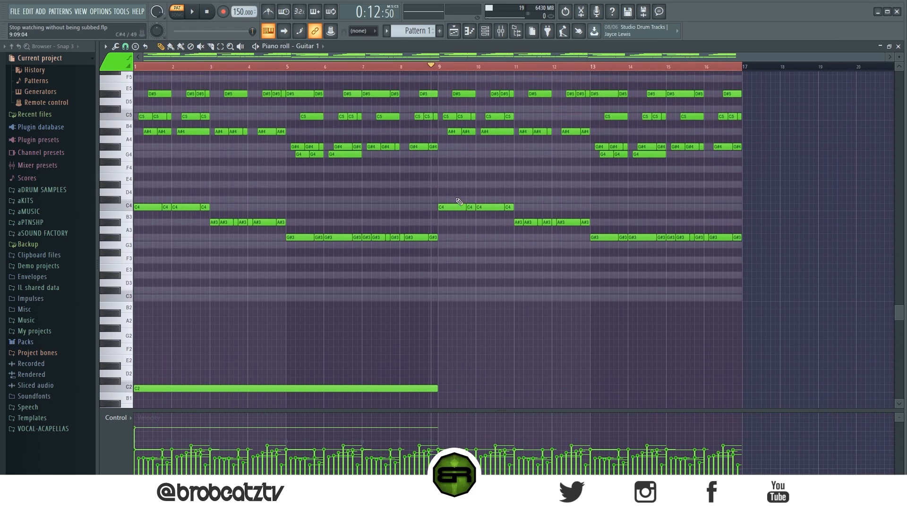
scroll(453, 67, up, 5)
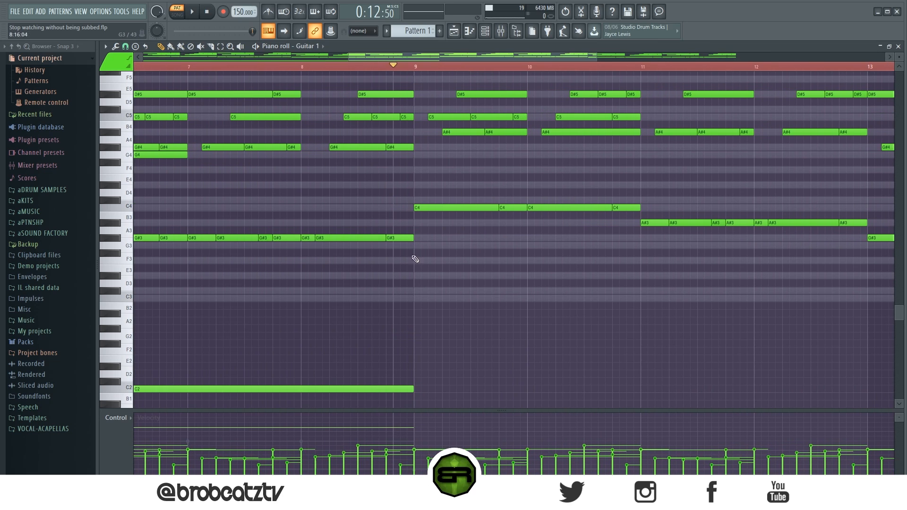
scroll(415, 265, down, 3)
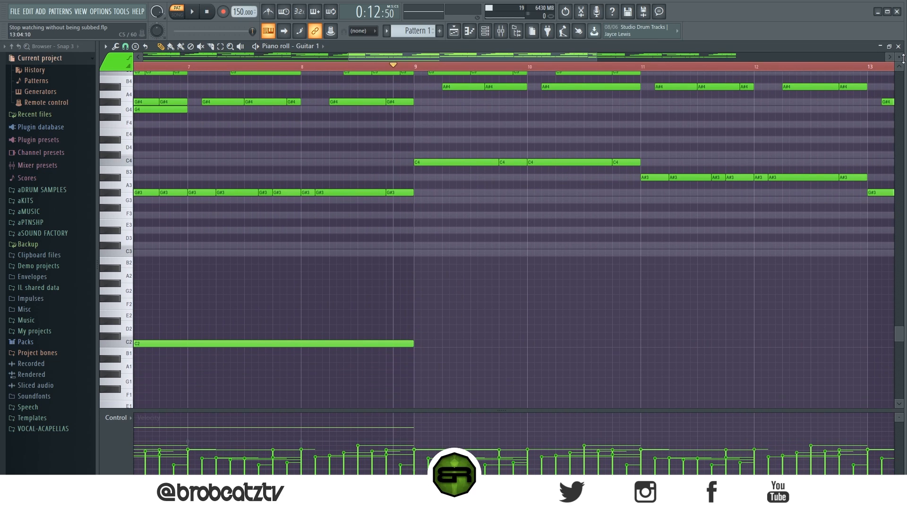
scroll(903, 57, up, 3)
scroll(658, 181, down, 3)
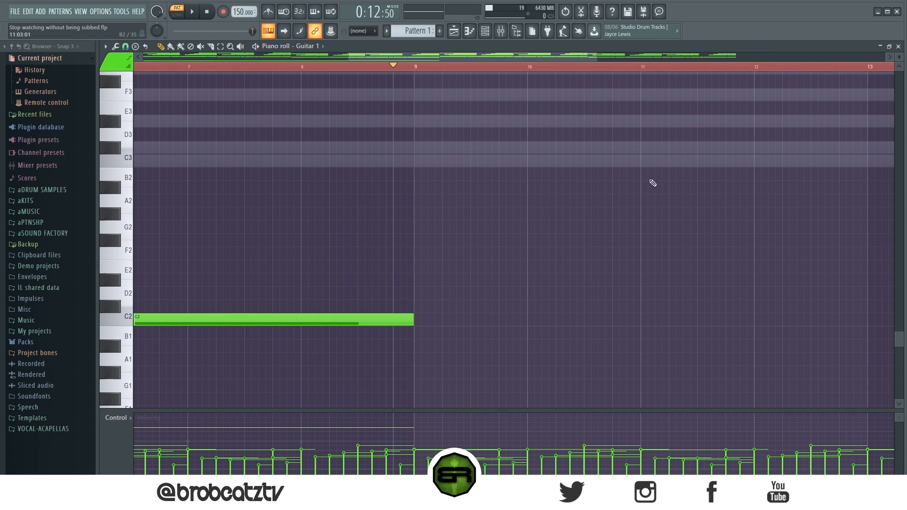
click(419, 295)
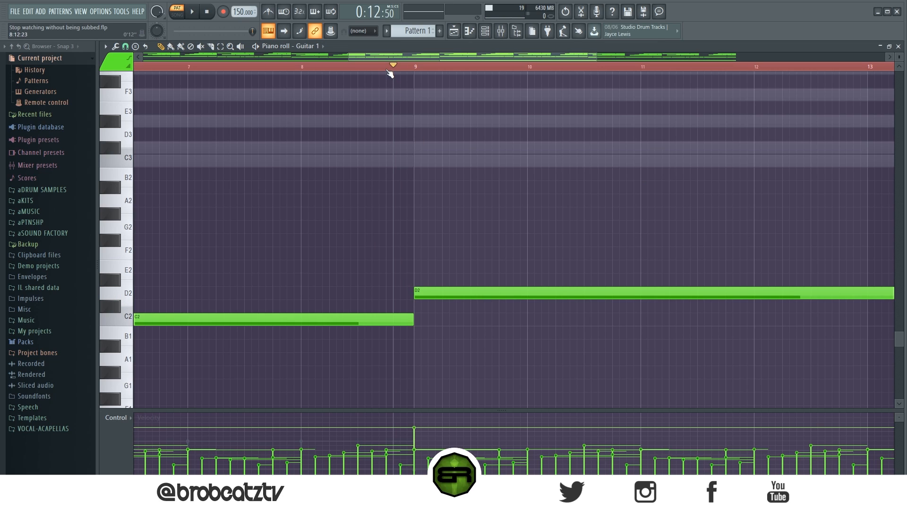
scroll(390, 72, down, 4)
drag(811, 289, 415, 337)
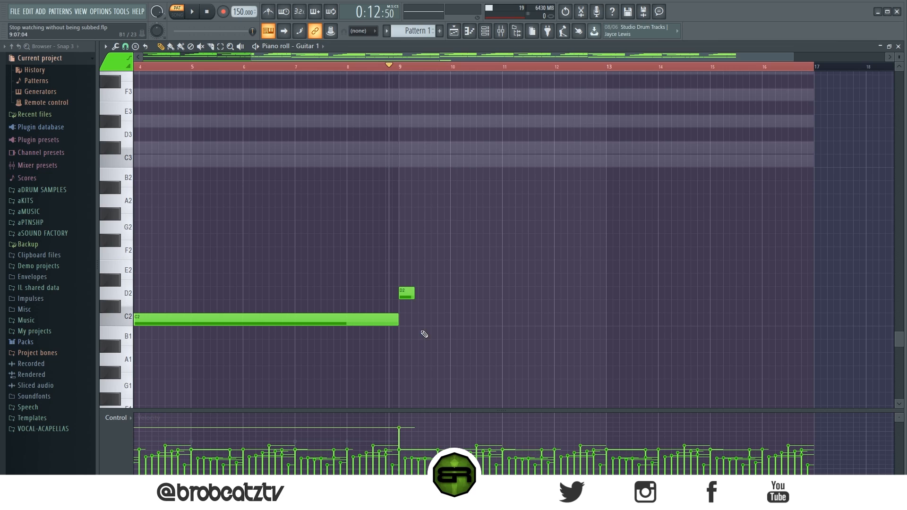
- Place a four-step C2 note followed by a four-step D2 note in the second half of bar 10
scroll(461, 57, up, 2)
click(486, 320)
click(503, 296)
drag(531, 274, 487, 352)
drag(521, 298, 519, 298)
click(506, 320)
- Audition the keyswitches from just before bar 9 and copy the bar 10 C2 and D2 pair into the second half of bar 12
key(space)
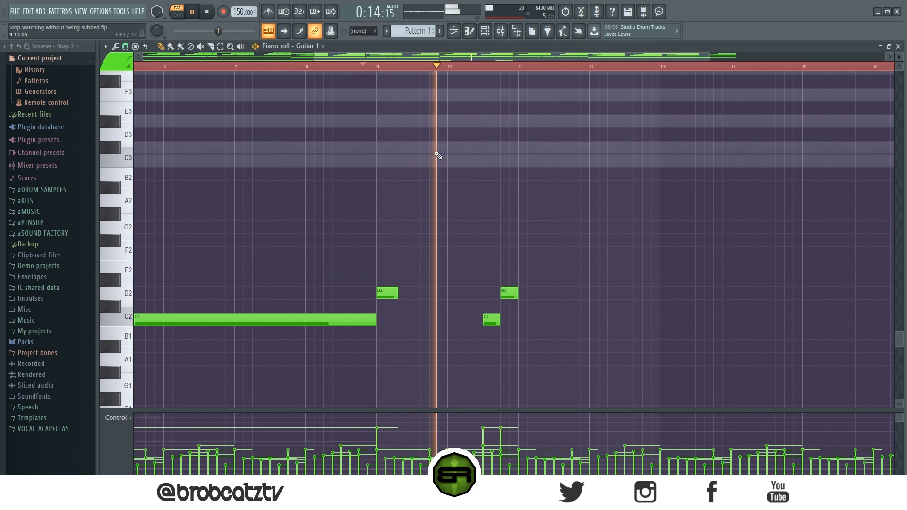
drag(622, 248, 457, 370)
key(space)
drag(494, 320, 634, 325)
ctrl+click(636, 338)
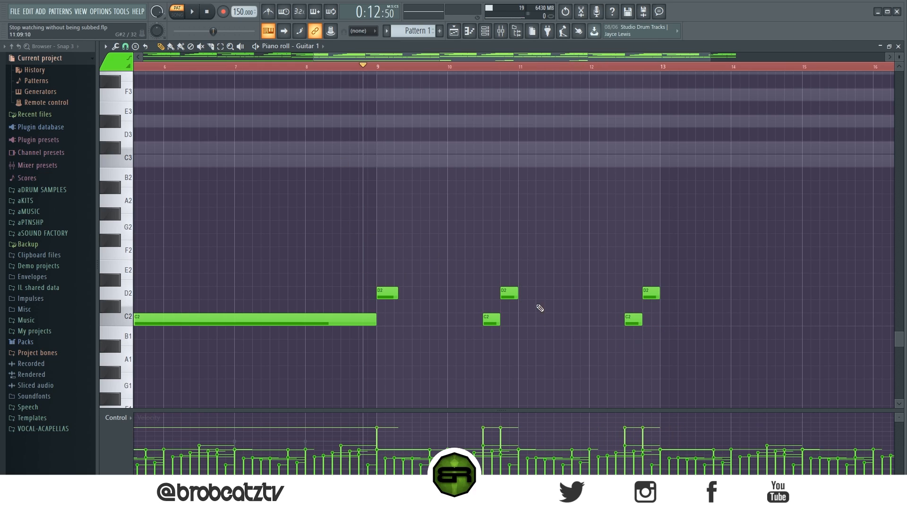
- Move the copied D2 note in bar 12 up to D#2 and later to step 15, and audition from mid-bar 12
drag(654, 285, 660, 281)
scroll(629, 67, up, 2)
click(621, 69)
key(space)
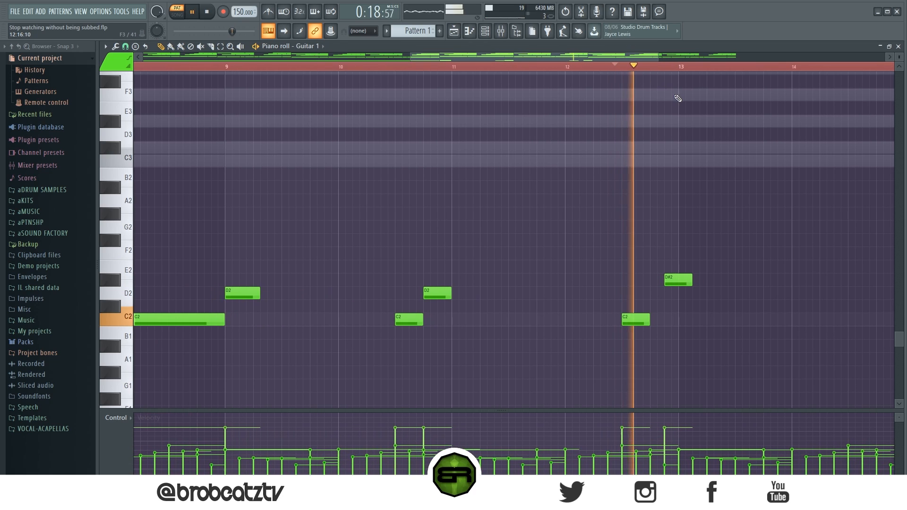
key(space)
- Add a four-step D2 note at bar 13, shorten the preceding D#2 note to two steps, and audition the passage
click(685, 293)
mouse_move(692, 280)
mouse_down()
mouse_move(706, 278)
mouse_move(678, 281)
mouse_up()
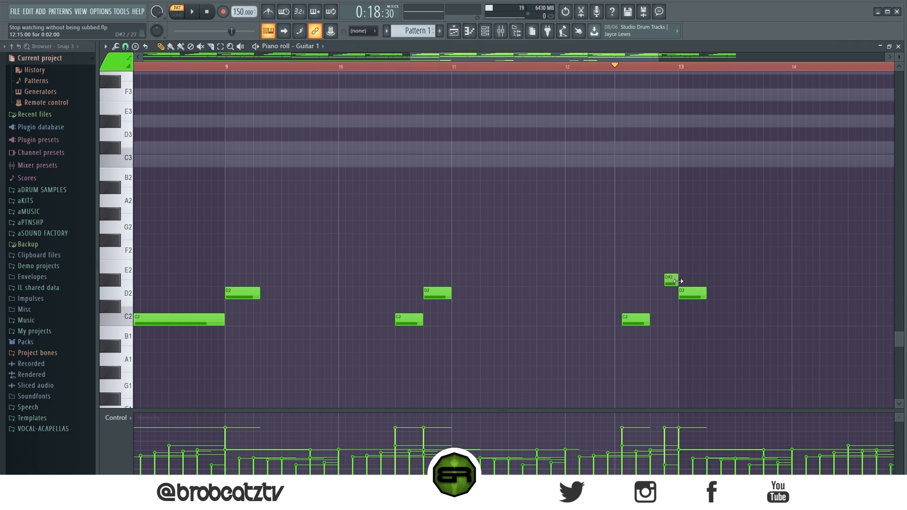
key(space)
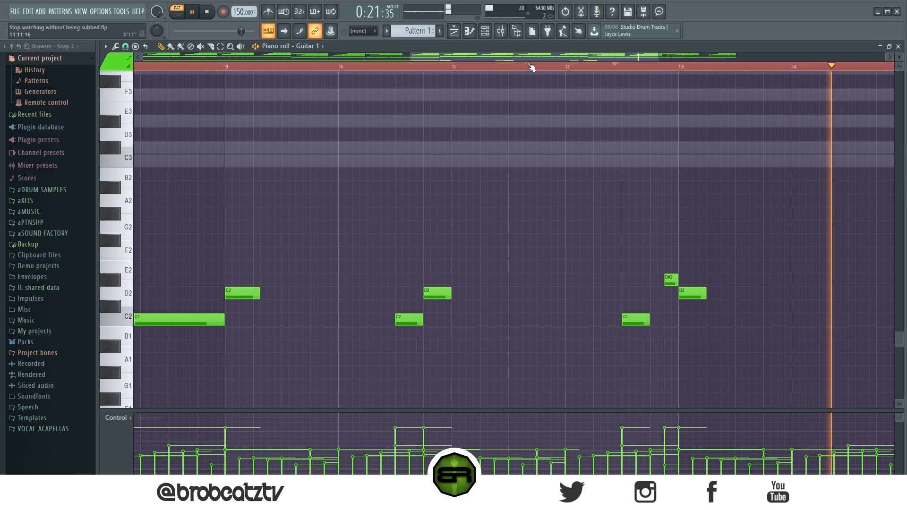
key(space)
- Copy the C2 and D2 keyswitch pair into the second half of bar 14 and adjust the copied C2 note
scroll(531, 68, down, 3)
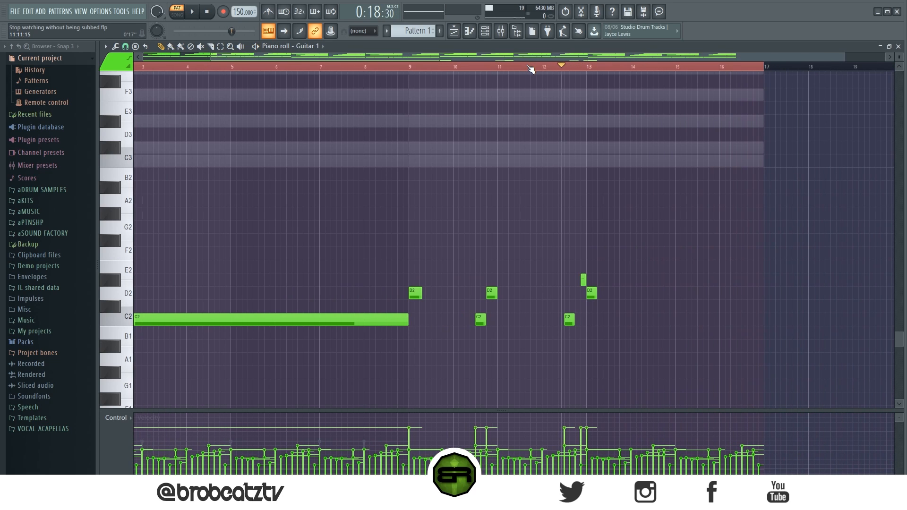
drag(517, 275, 660, 332)
click(709, 320)
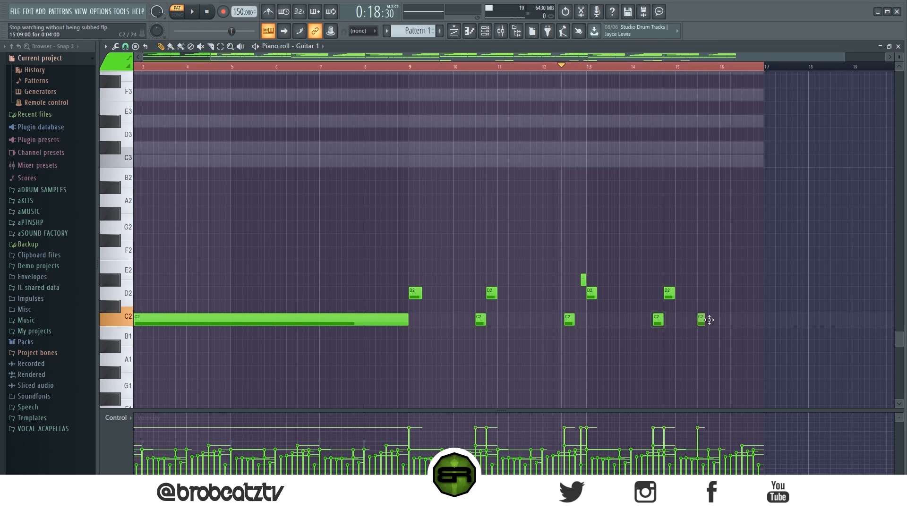
drag(658, 323, 660, 323)
scroll(669, 56, up, 2)
- Play the pattern from the start to hear Guitar 1 with its keyswitch notes
key(space)
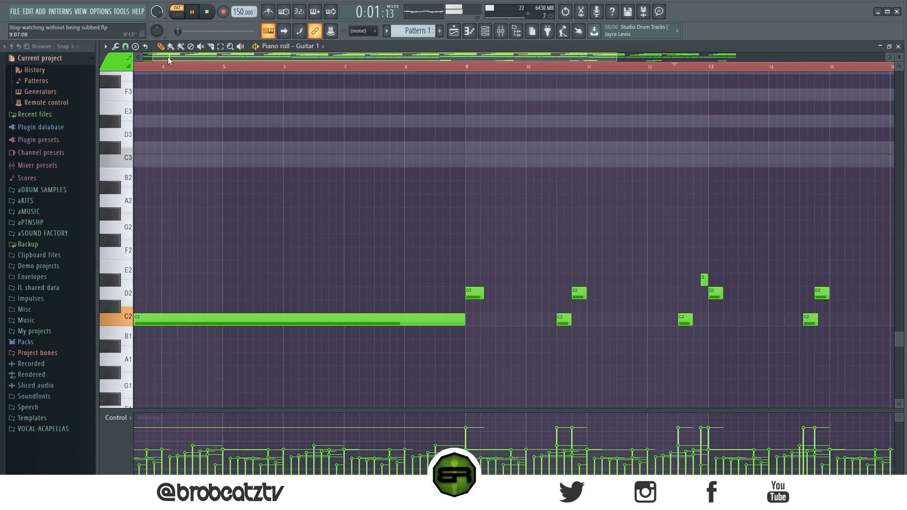
key(space)
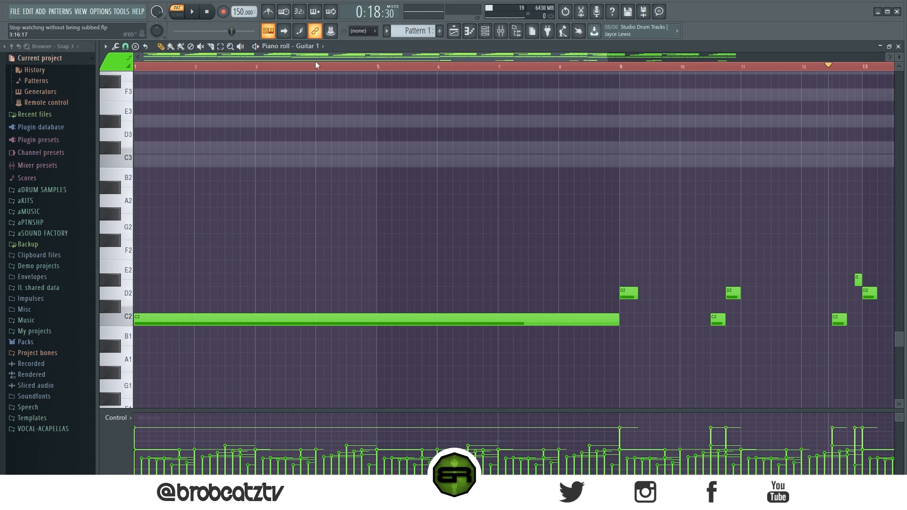
scroll(317, 66, down, 2)
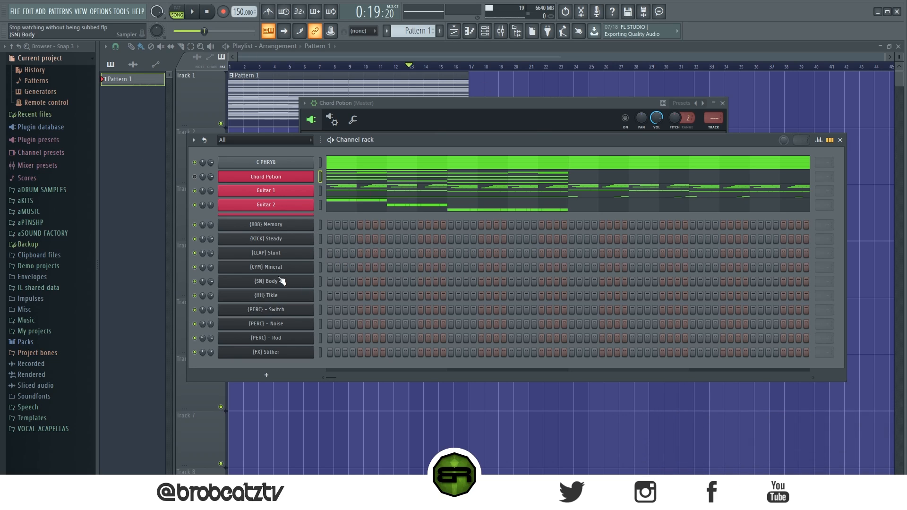
- Copy the Guitar 2 notes into the (808) Memory channel and open its piano roll
right_click(312, 204)
click(417, 214)
right_click(310, 227)
click(412, 242)
click(379, 224)
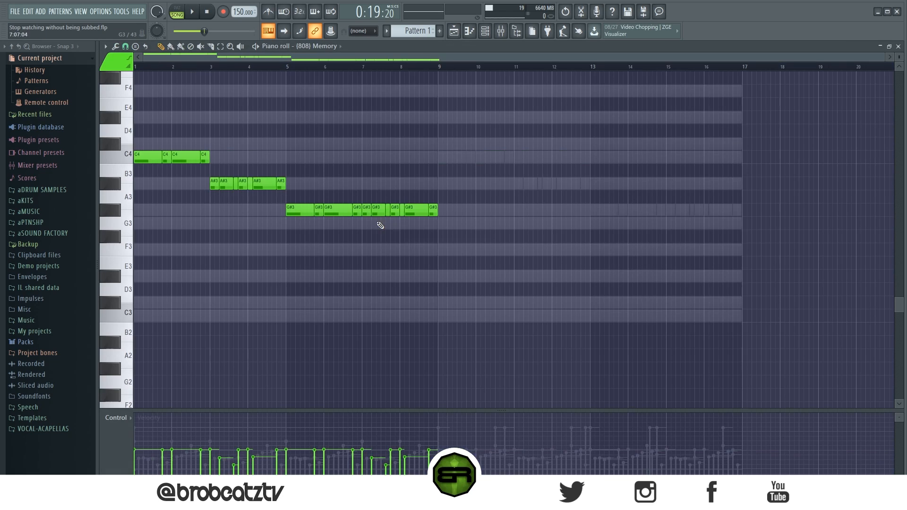
- Keep only the first 808 note at bars 1, 3 and 5, and replace the long C4 with two short notes in bar 1
mouse_move(166, 162)
mouse_down()
mouse_move(226, 185)
mouse_move(293, 187)
mouse_move(292, 211)
mouse_up()
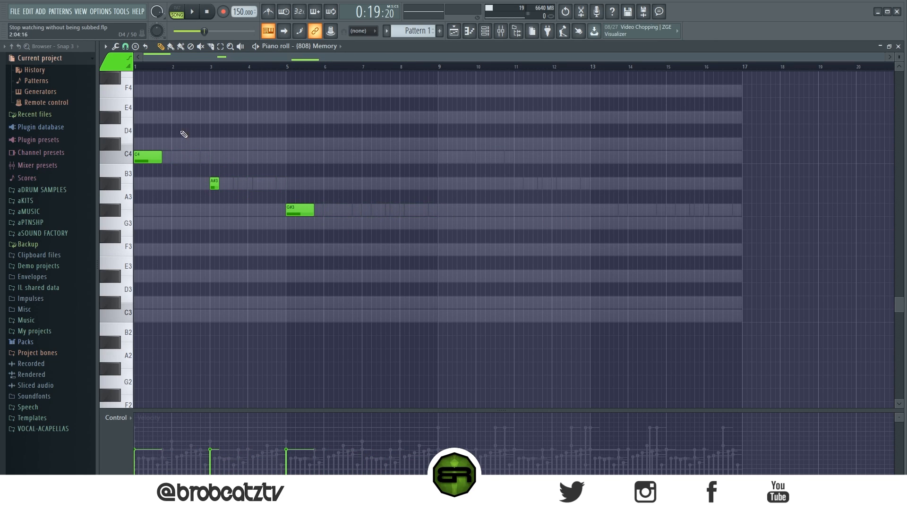
scroll(175, 71, up, 3)
right_click(148, 160)
click(160, 157)
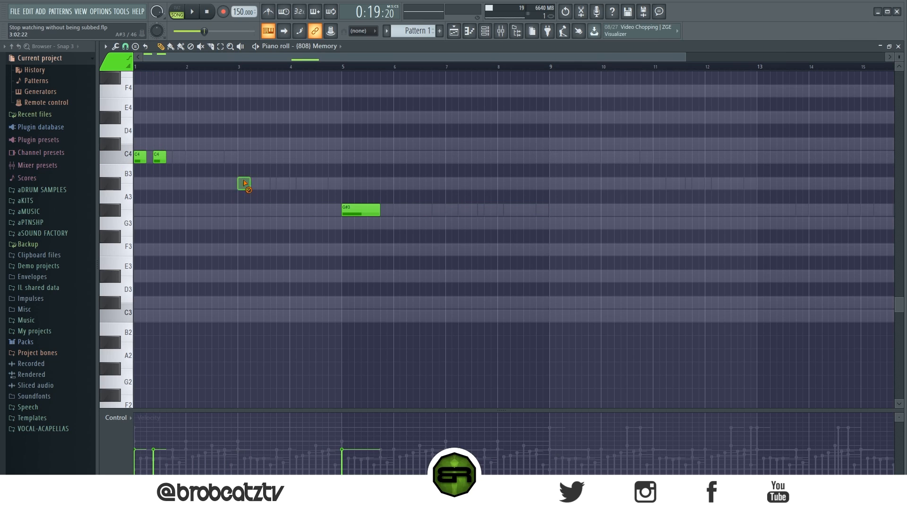
- Replace the long G#3 in bar 5 with two short notes, copy the pair near bar 7, and add an A#3 late in bar 8
scroll(283, 212, up, 3)
right_click(361, 286)
click(343, 289)
click(359, 289)
drag(354, 289, 448, 296)
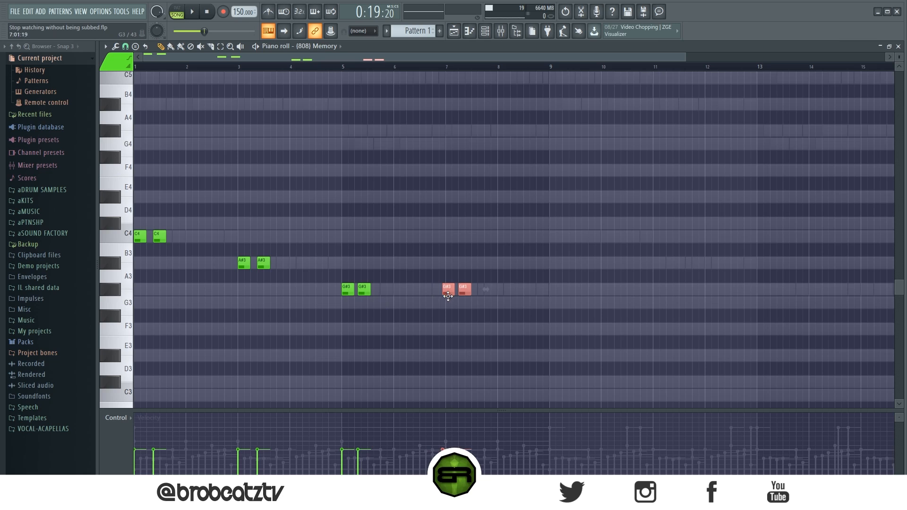
click(531, 264)
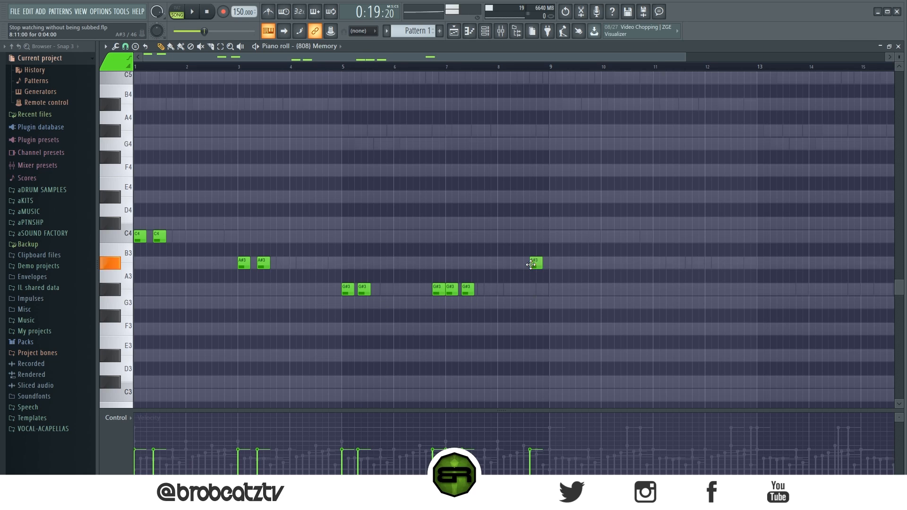
- Raise all the 808 notes one octave and the notes in bars 5 to 8 a further octave
key(ctrl+a)
key(ctrl+Up)
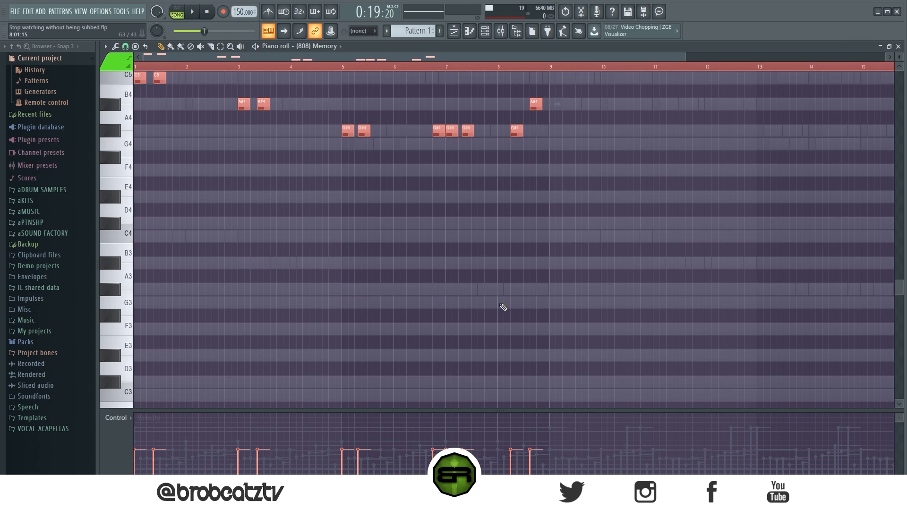
scroll(512, 298, up, 7)
ctrl+drag(605, 250, 322, 360)
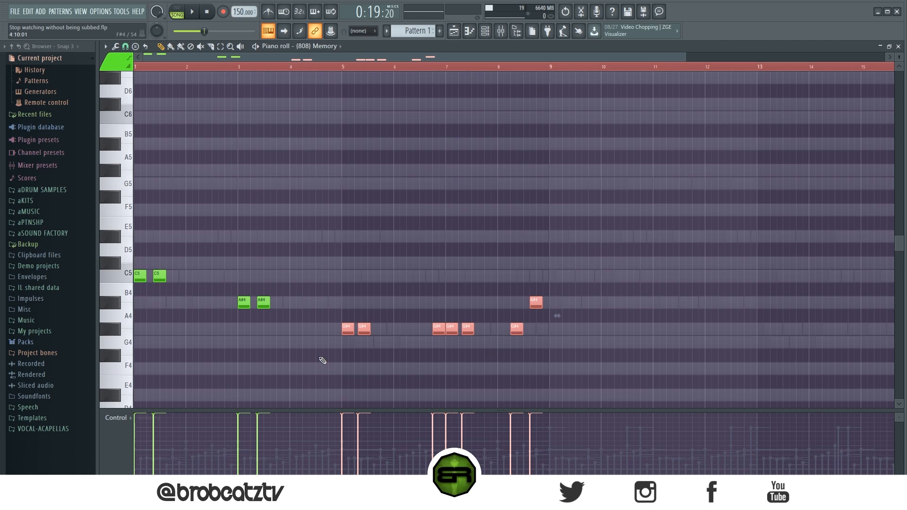
key(ctrl+Up)
- Audition the 808 line, nudging the second G#5 in bar 5 slightly later and adding a short A#4 late in bar 4
key(space)
click(345, 305)
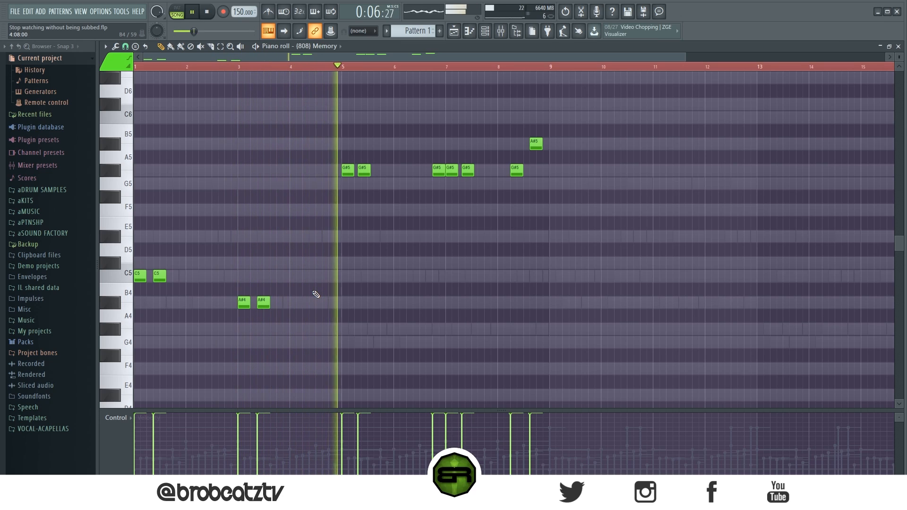
drag(364, 171, 367, 171)
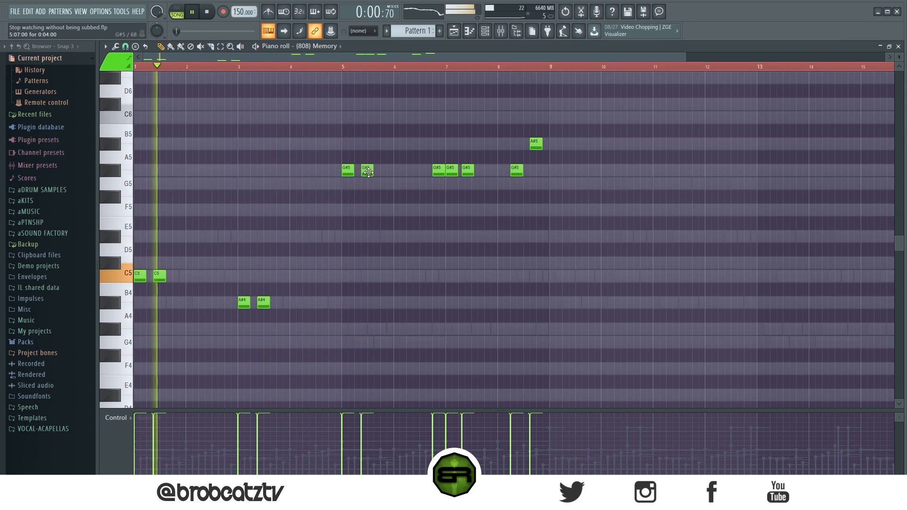
click(327, 302)
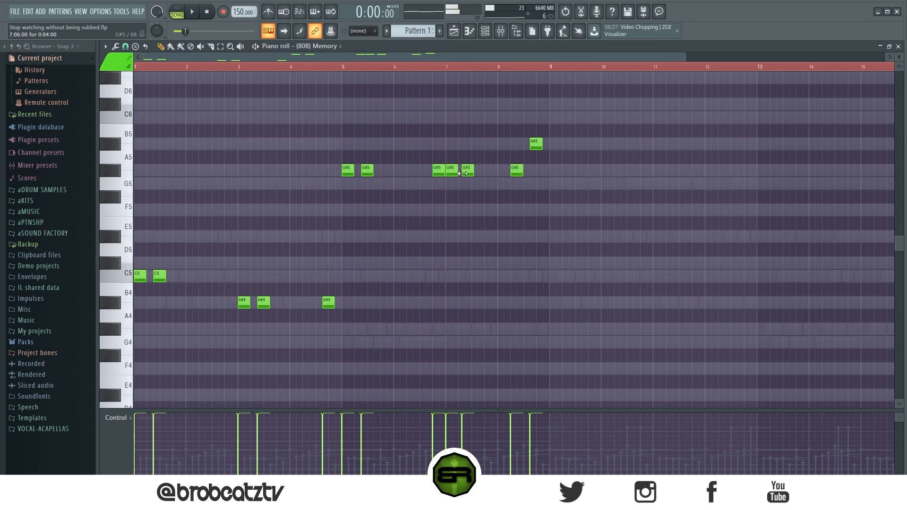
click(443, 69)
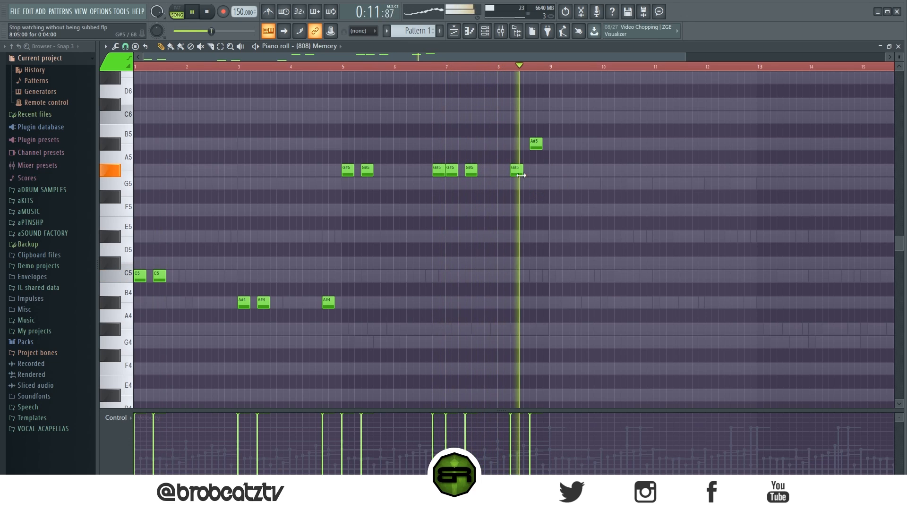
key(space)
- Duplicate the eight-bar 808 line into bars 9 to 16 and delete the C5 note at the start of bar 9
key(ctrl+a)
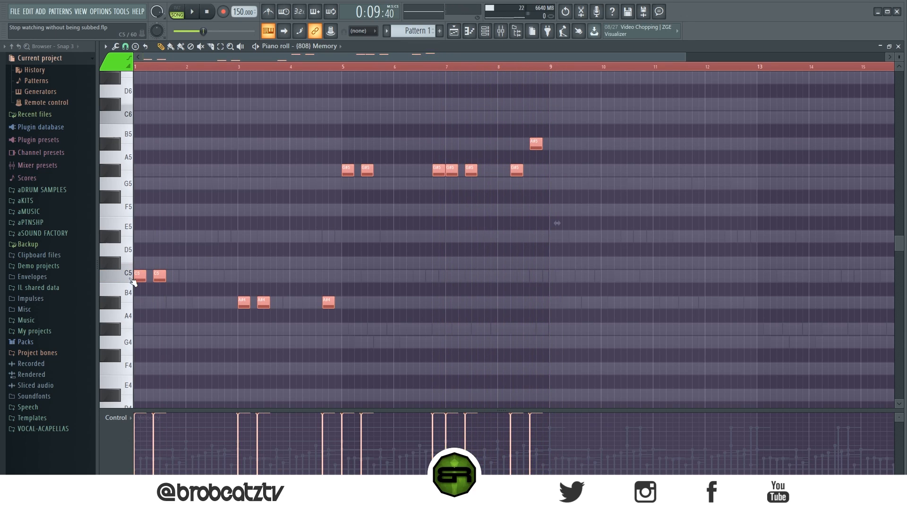
drag(140, 278, 554, 294)
right_click(557, 315)
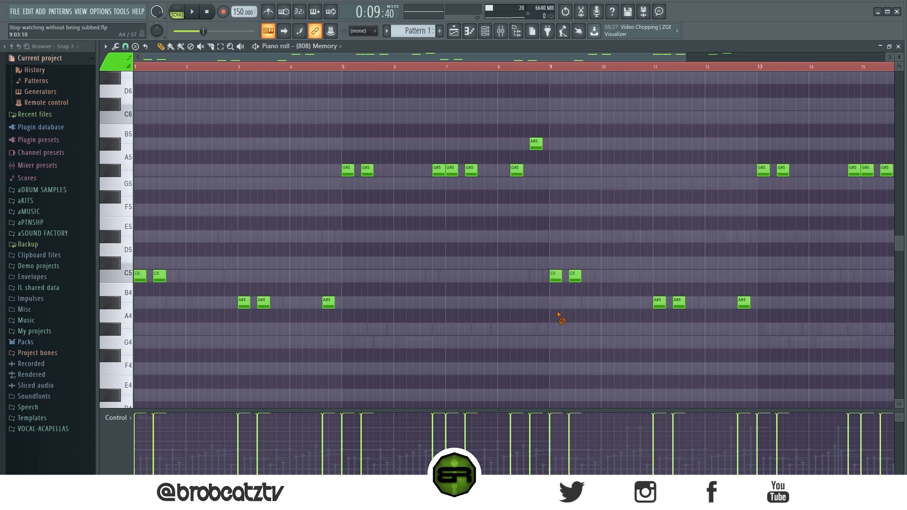
- Add short C5 808 notes late in bars 9 and 10 while auditioning from bar 8 onward, and save the project
click(497, 63)
key(space)
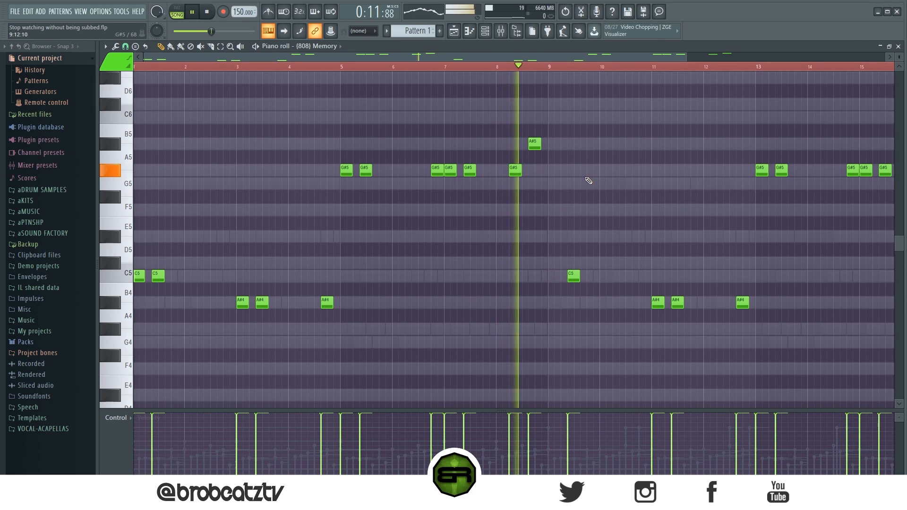
click(591, 277)
key(space)
scroll(518, 84, down, 2)
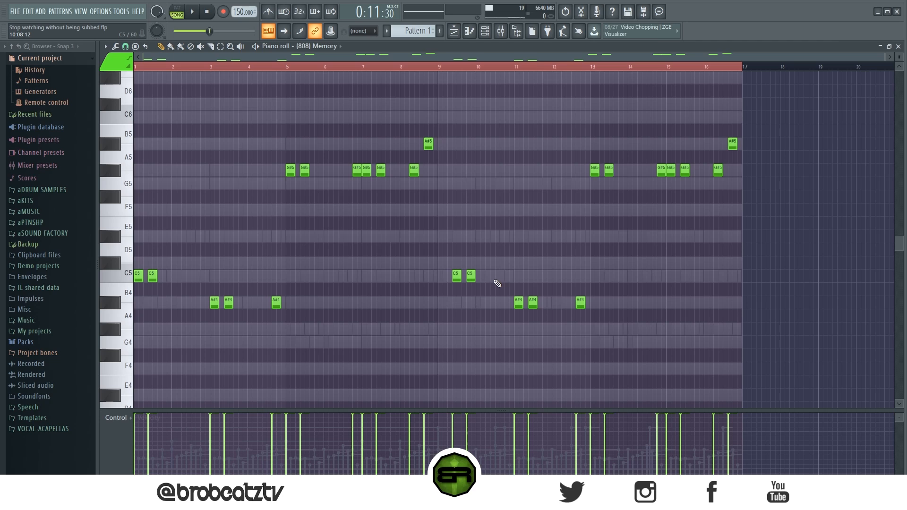
key(space)
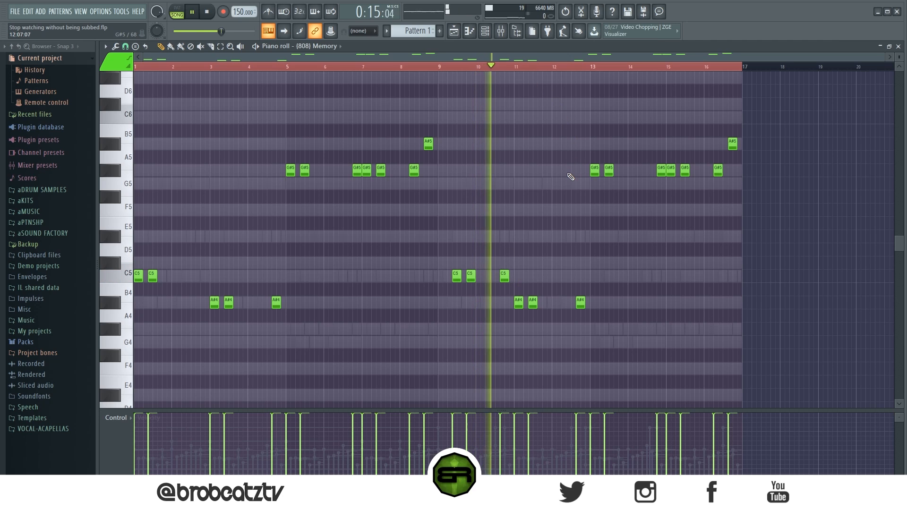
click(438, 67)
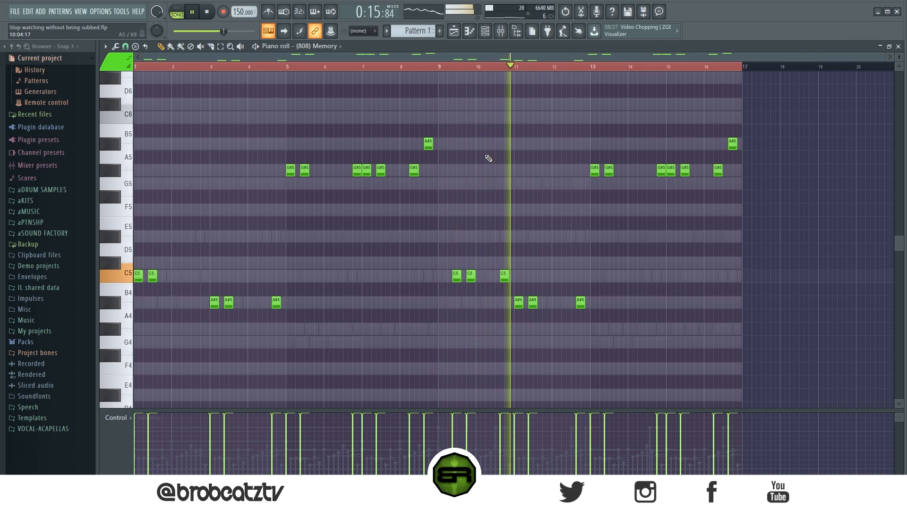
key(ctrl+s)
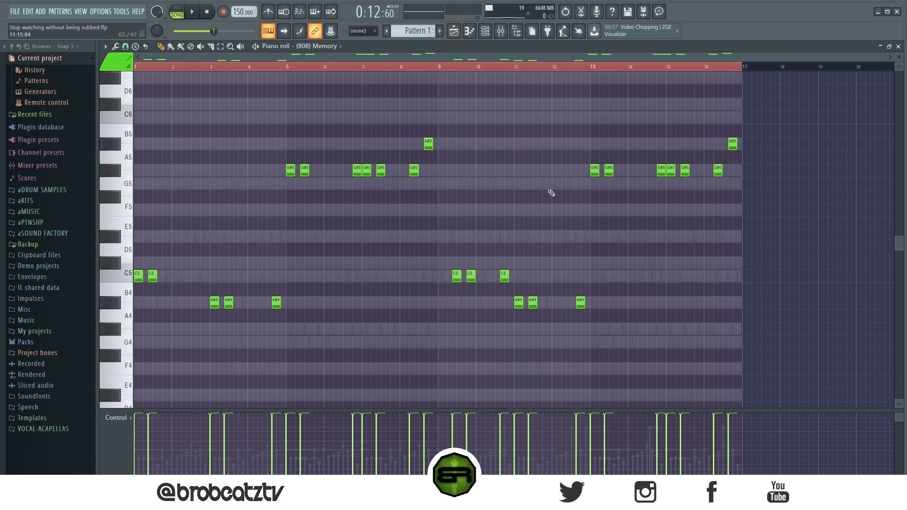
- Copy the (808) Memory notes into the (KICK) Steady channel and open its piano roll
click(487, 32)
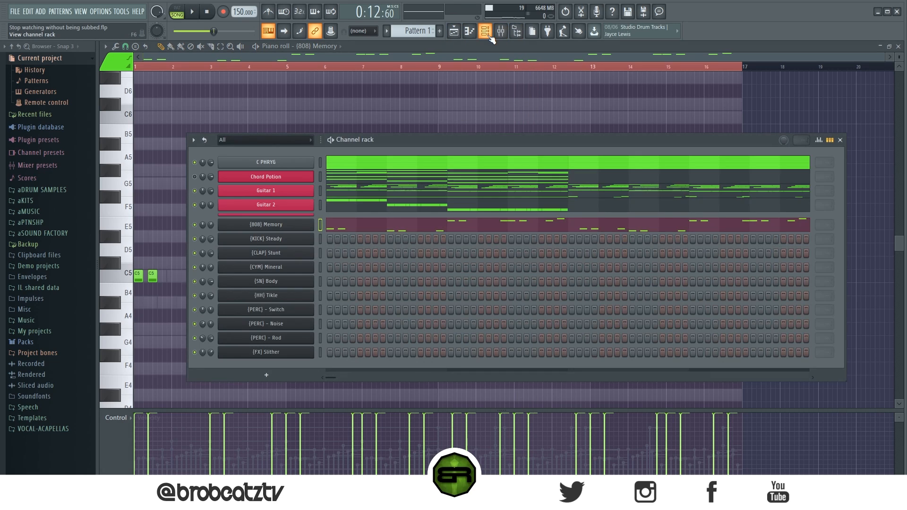
right_click(276, 235)
click(441, 232)
right_click(276, 242)
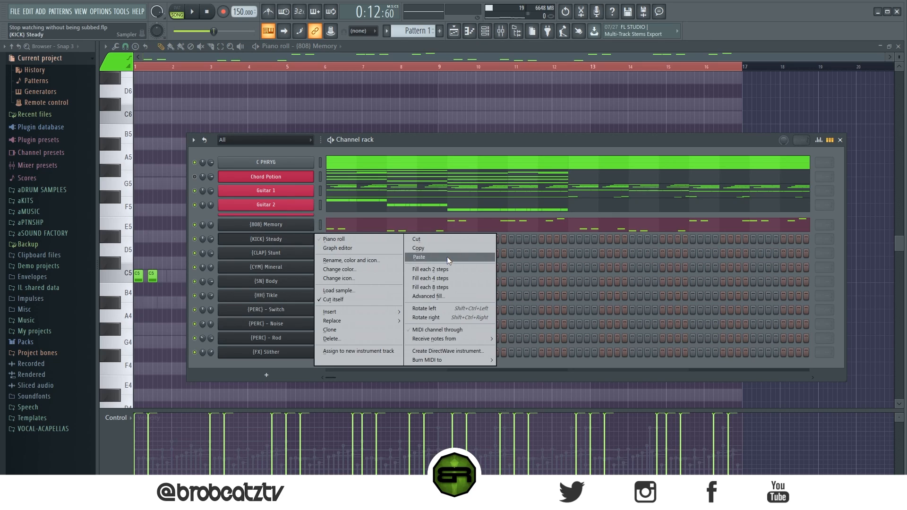
click(447, 258)
click(376, 241)
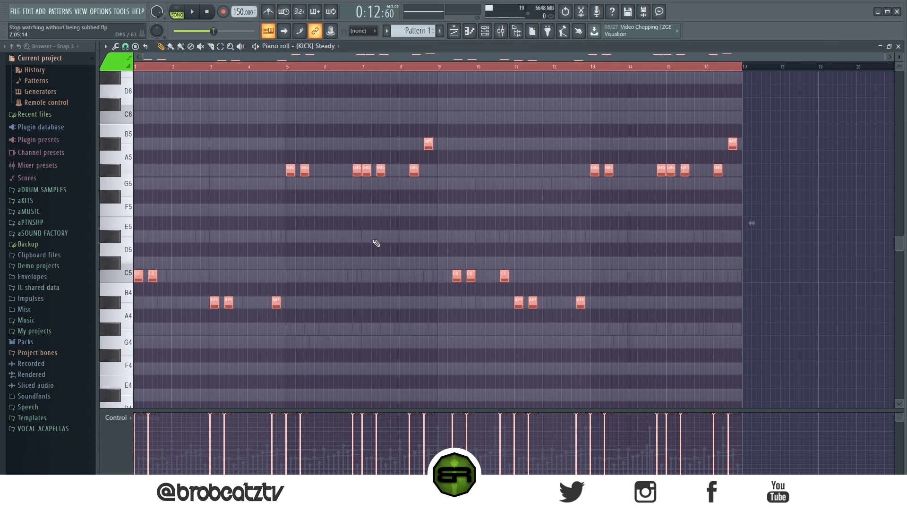
- Restrict all the kick notes to C5 with the limiter and audition the result
key(alt+k)
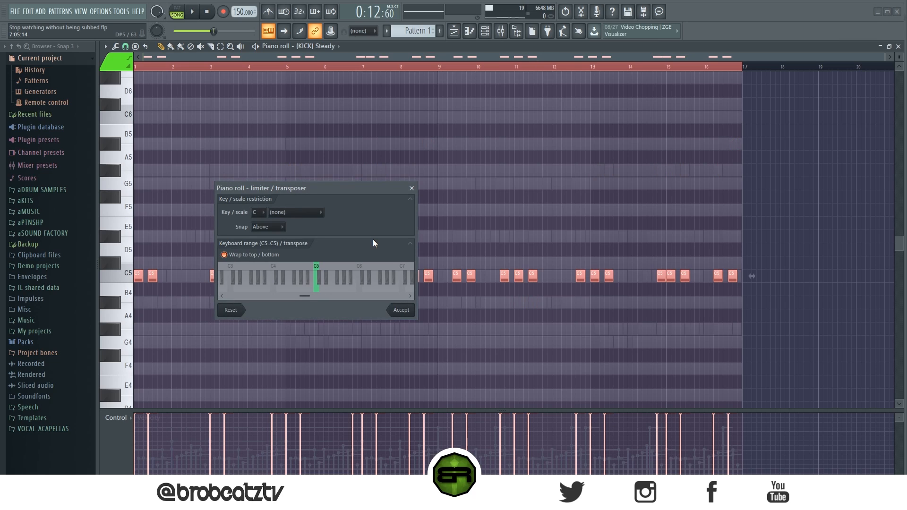
click(399, 309)
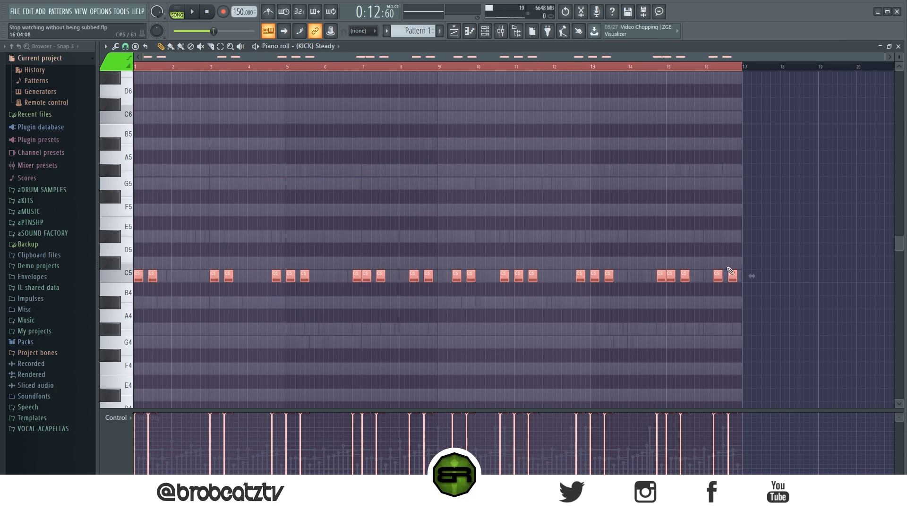
key(space)
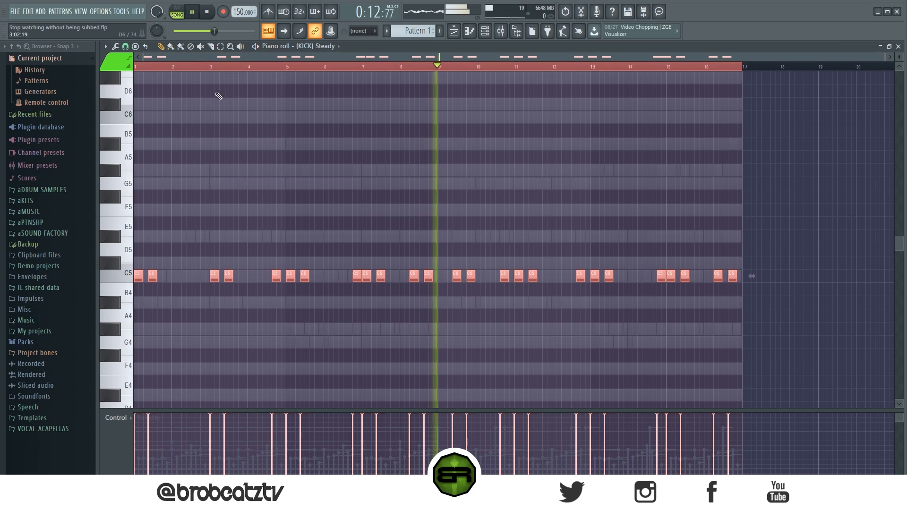
key(space)
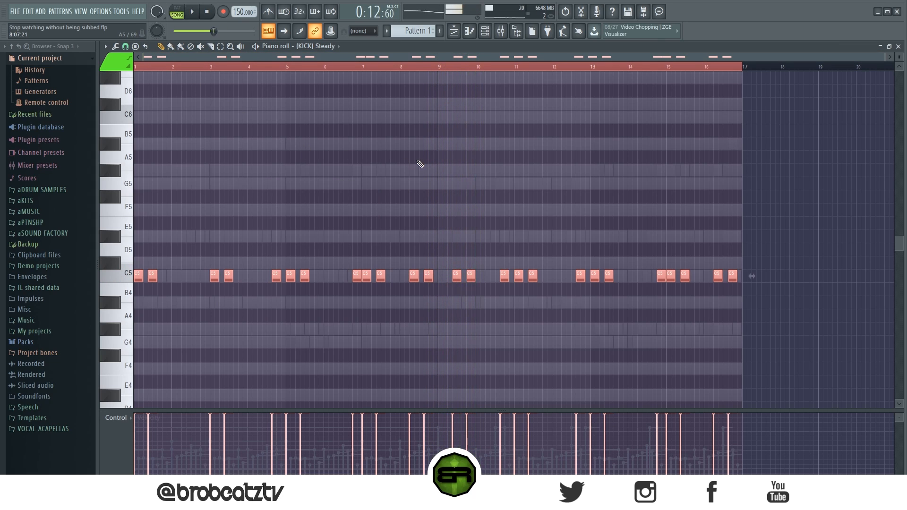
- Delete the kick notes mid-bar 1, late in bar 12 and early in bar 15, and add one just before bar 3
click(485, 31)
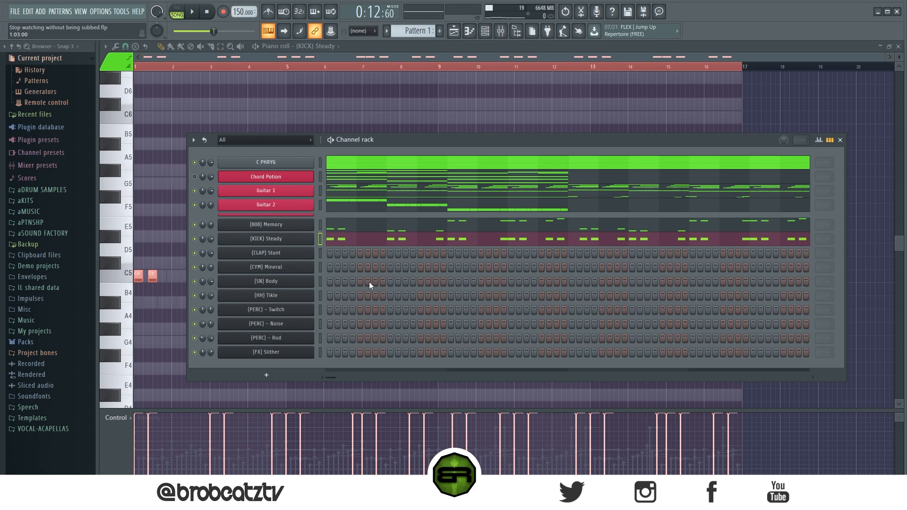
key(F6)
key(space)
right_click(580, 277)
right_click(671, 277)
right_click(153, 277)
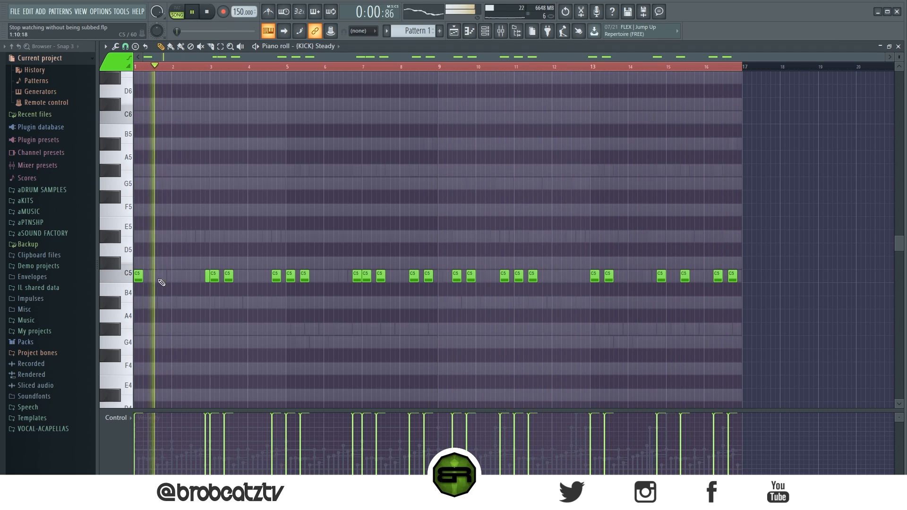
- Start Pattern 2 on playlist track 3, with (CLAP) Stunt hits on steps 9, 25, 41 and 57
key(F6)
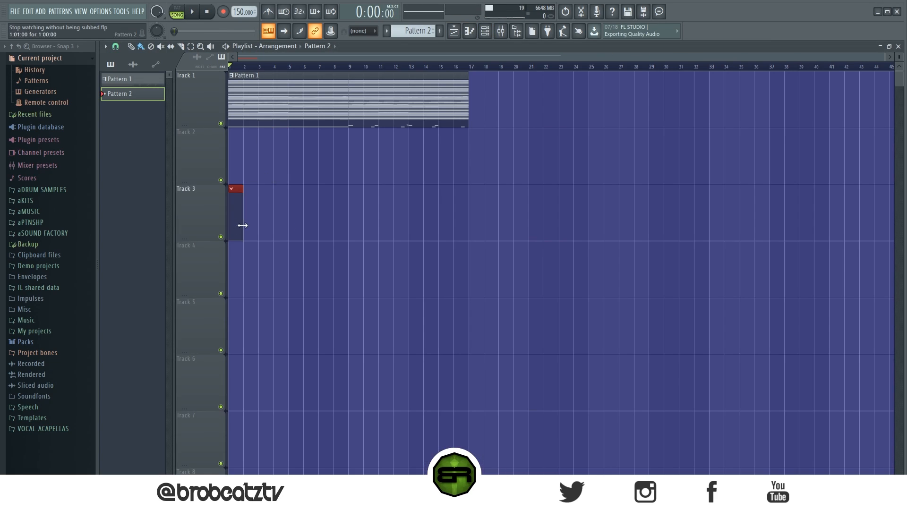
key(F6)
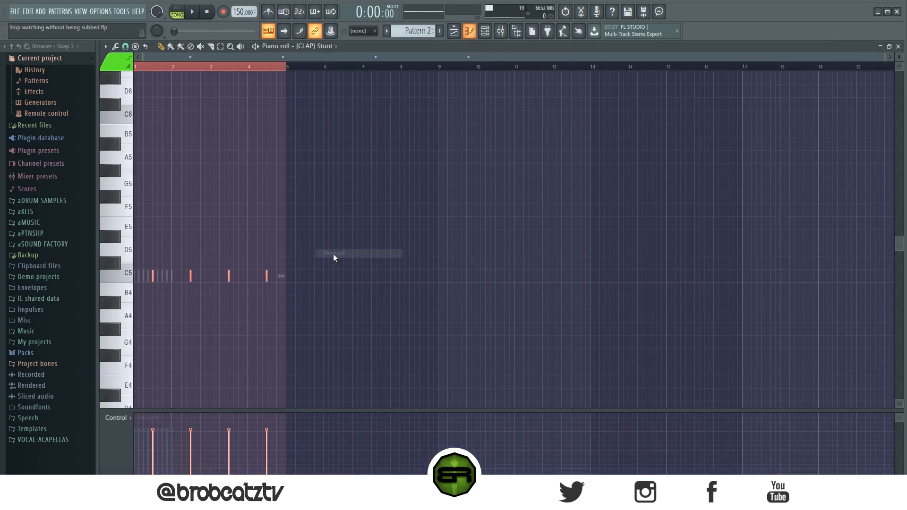
click(485, 31)
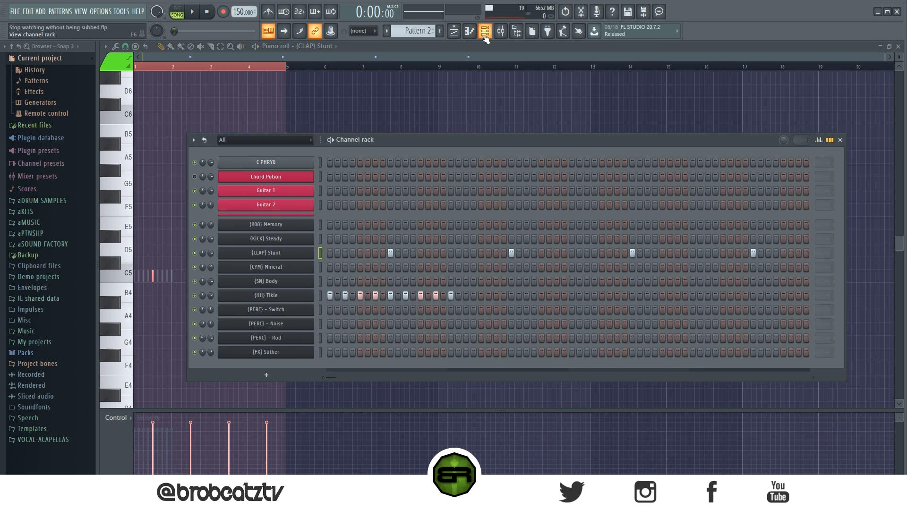
- Add (CYM) Mineral hits on steps 15 and 59, and (SN) Body hits on steps 3, 27, 31, 55 and 63
click(435, 267)
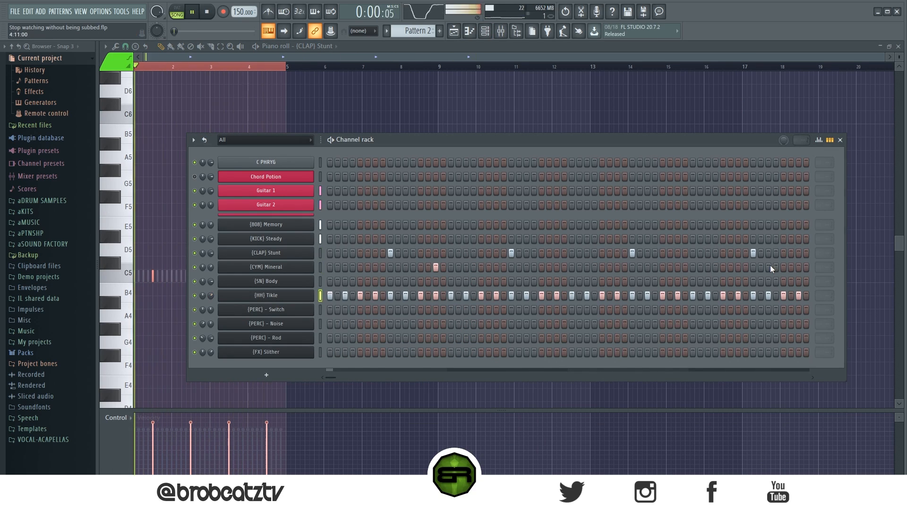
click(769, 267)
click(345, 281)
click(526, 281)
click(557, 281)
- Add percussion hits: Switch on steps 11, 15, 43 and 47, Noise on 13 and 45, Rod on 17 and 49, Slither on 21
click(405, 309)
click(436, 310)
key(space)
click(421, 323)
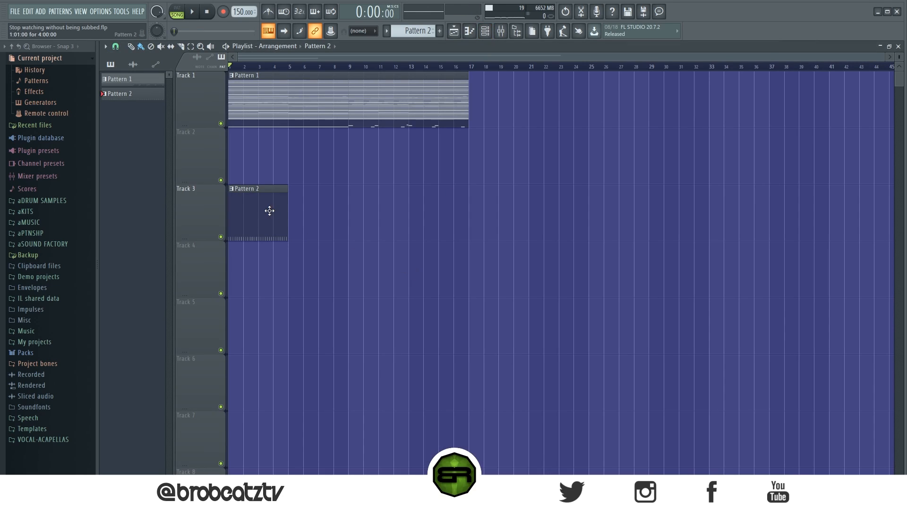
- Repeat the four-bar Pattern 2 clip on track 3 so that it fills bars 1 to 16
drag(346, 212, 273, 219)
key(ctrl+b)
drag(409, 219, 279, 218)
key(ctrl+b)
key(ctrl+d)
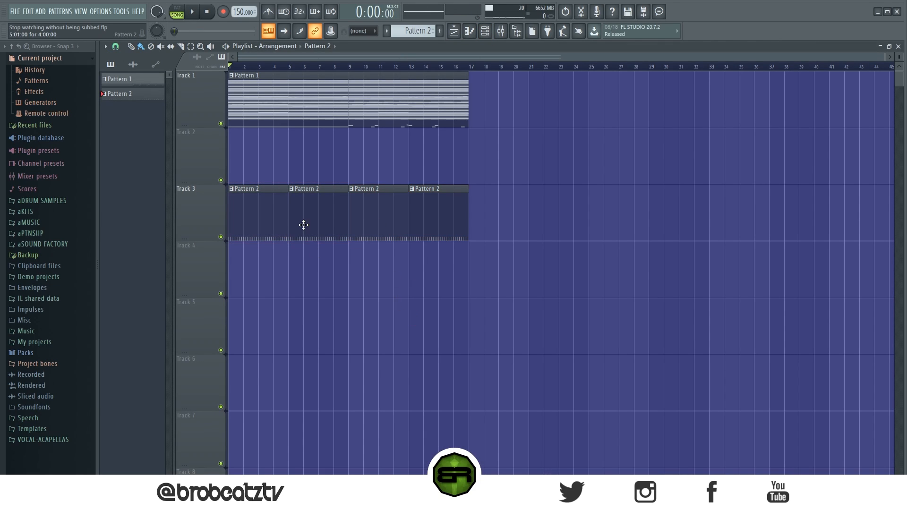
- Play the arrangement from the start and review the drum steps of Pattern 2 in the channel rack
key(space)
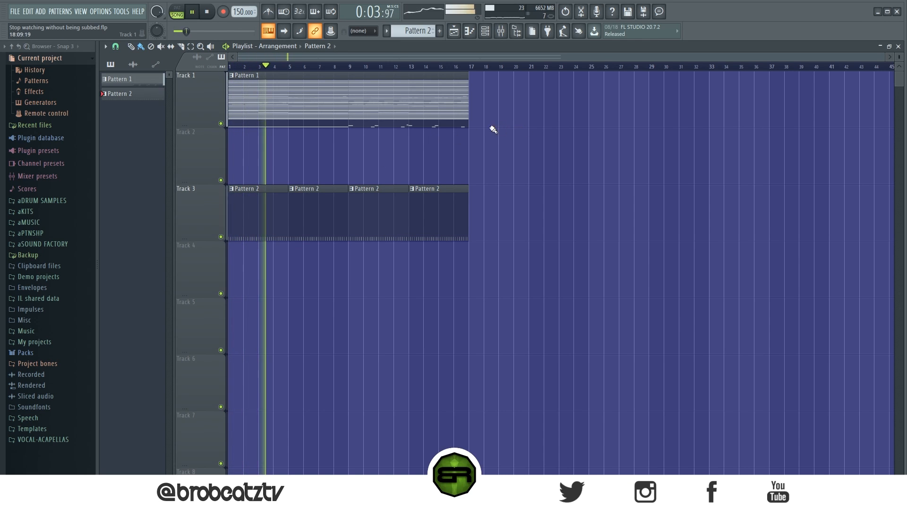
click(489, 36)
key(space)
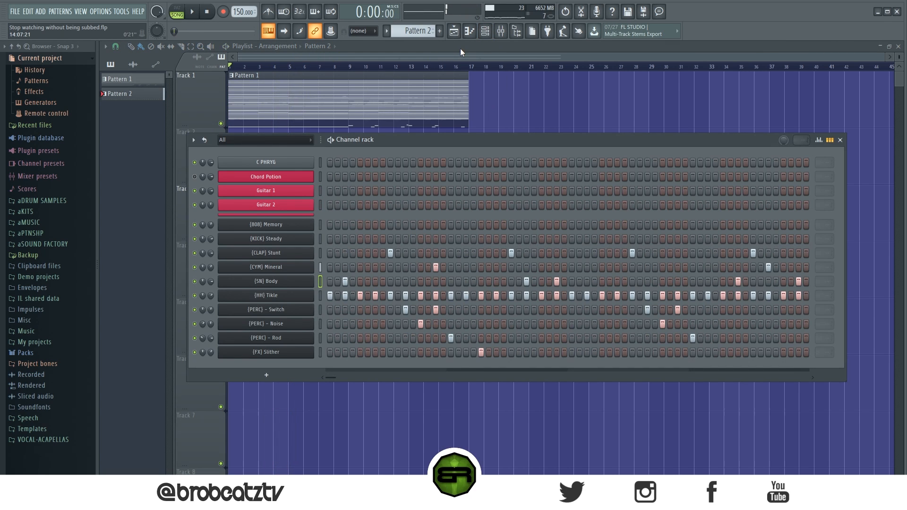
- Copy the Chord Potion chords from Pattern 1 into the Chord Potion channel of a new Pattern 3
click(485, 33)
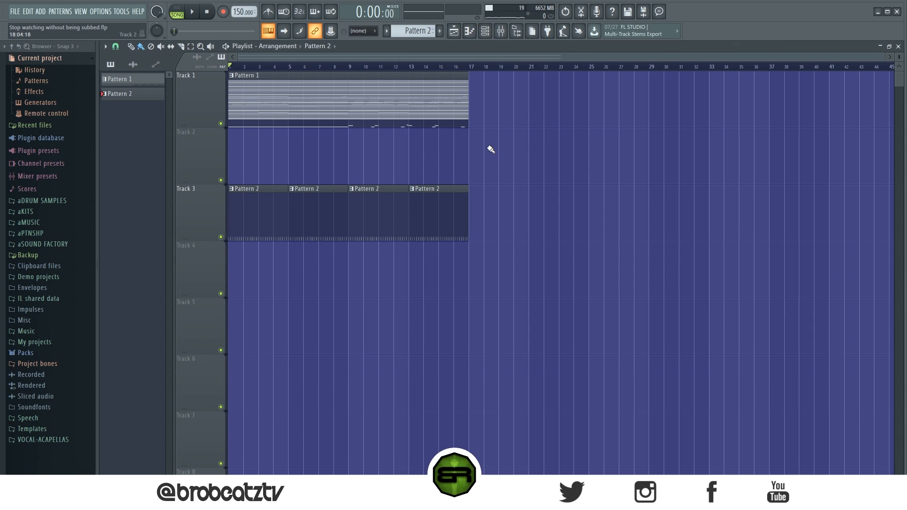
click(485, 32)
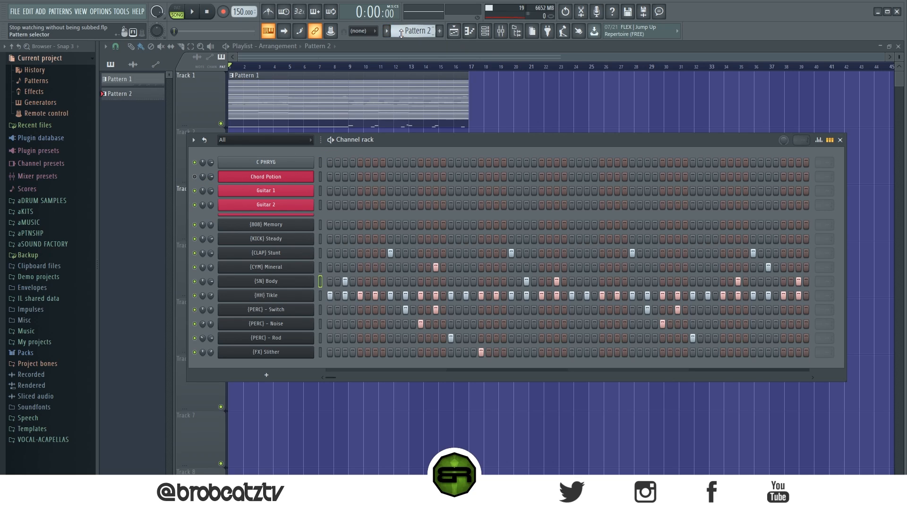
scroll(403, 31, up, 1)
right_click(295, 177)
click(442, 186)
scroll(409, 30, down, 2)
right_click(300, 177)
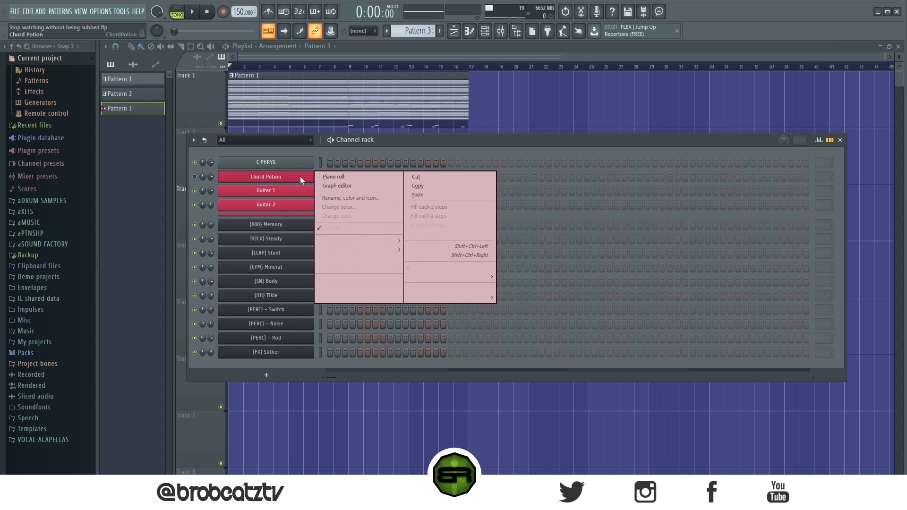
click(409, 189)
click(405, 183)
- Extend the copied chord progression to sixteen bars and mark bars 1 to 8 on the timeline
key(ctrl+a)
drag(177, 171, 460, 171)
ctrl+click(428, 68)
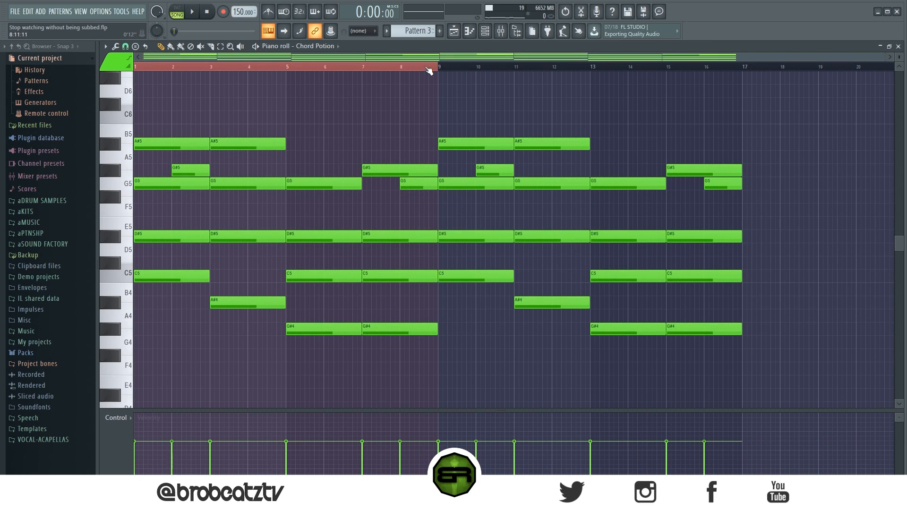
- Set Melody 1 in Chord Potion's slot 2 to the "04s top chord note" pattern
click(486, 34)
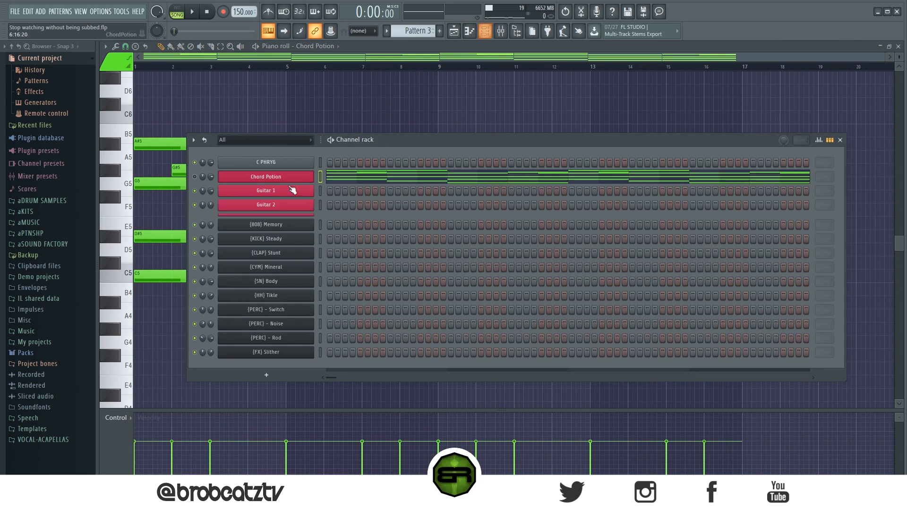
click(267, 178)
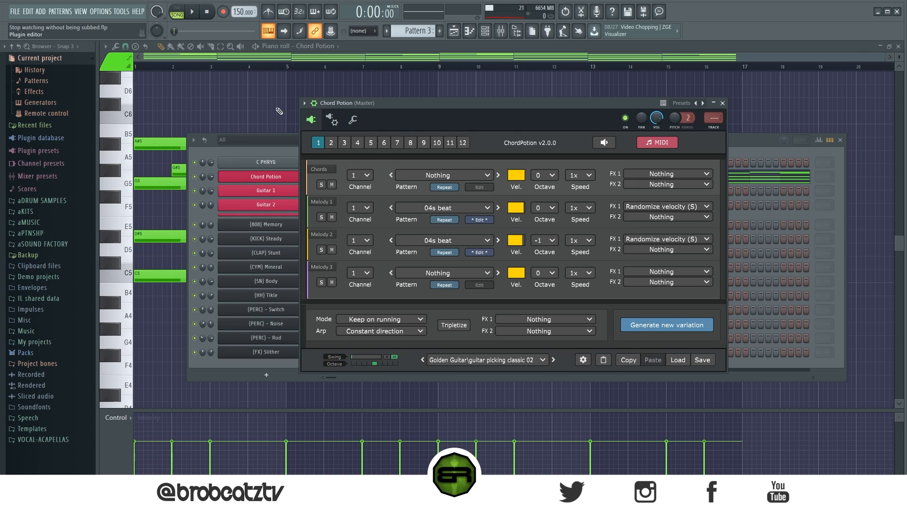
click(332, 144)
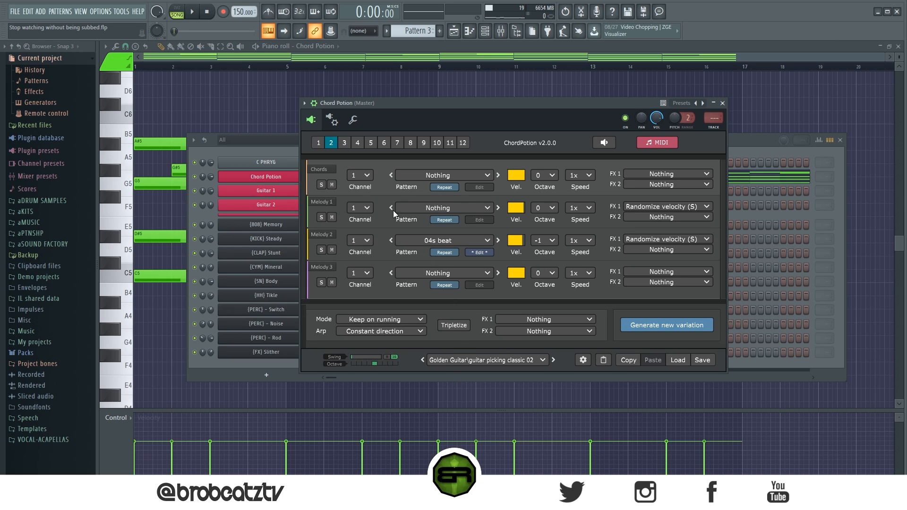
click(482, 209)
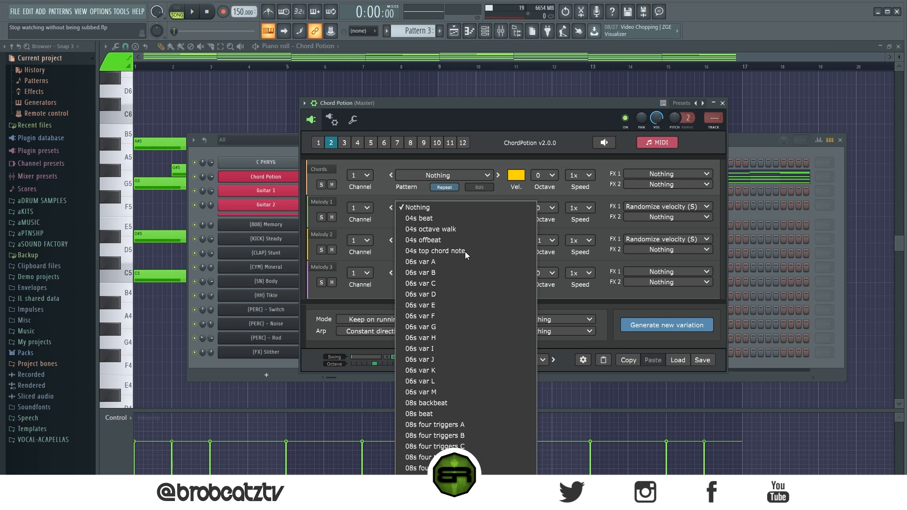
scroll(458, 364, down, 10)
scroll(458, 359, up, 10)
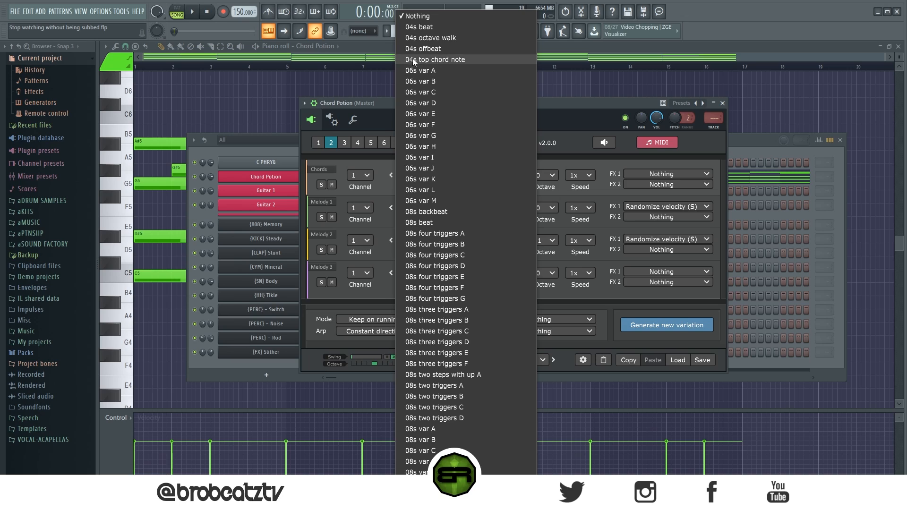
click(430, 59)
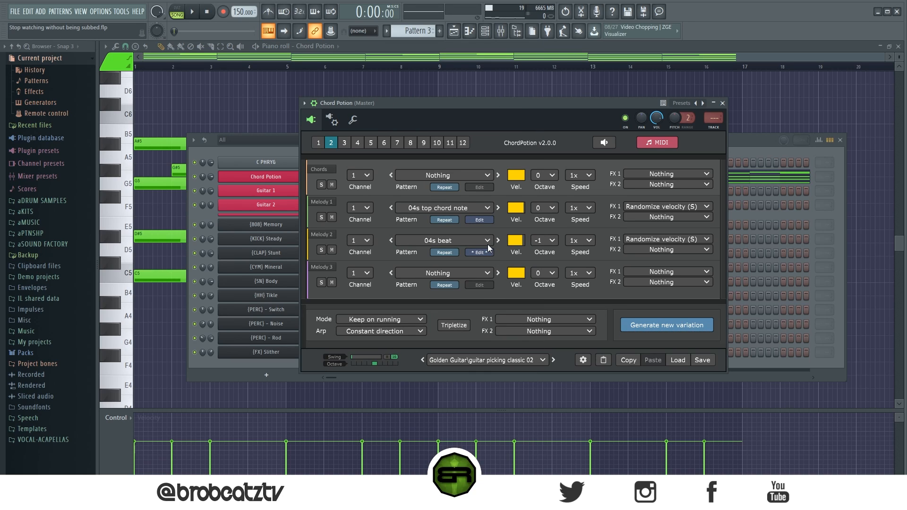
- Place the Chord Potion window clear of the first eight bars of chords and reactivate slot 1
click(321, 146)
drag(384, 101, 317, 179)
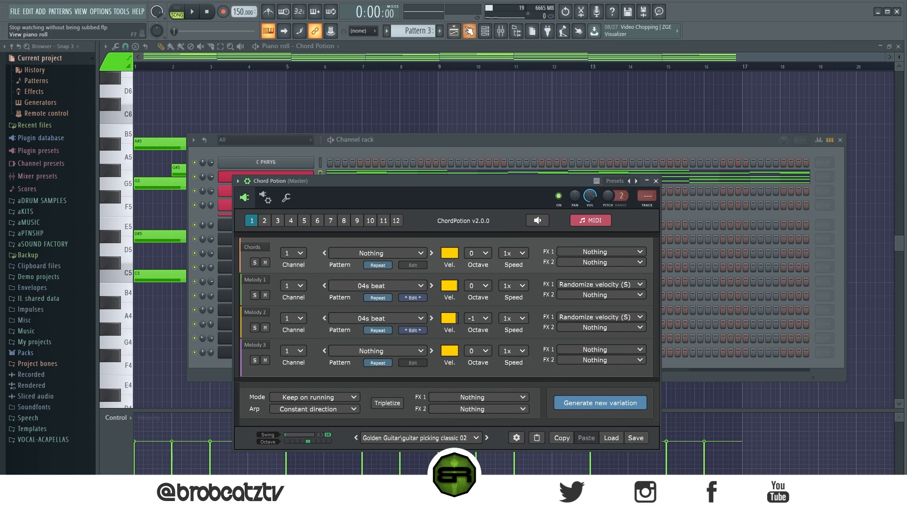
click(507, 178)
click(485, 30)
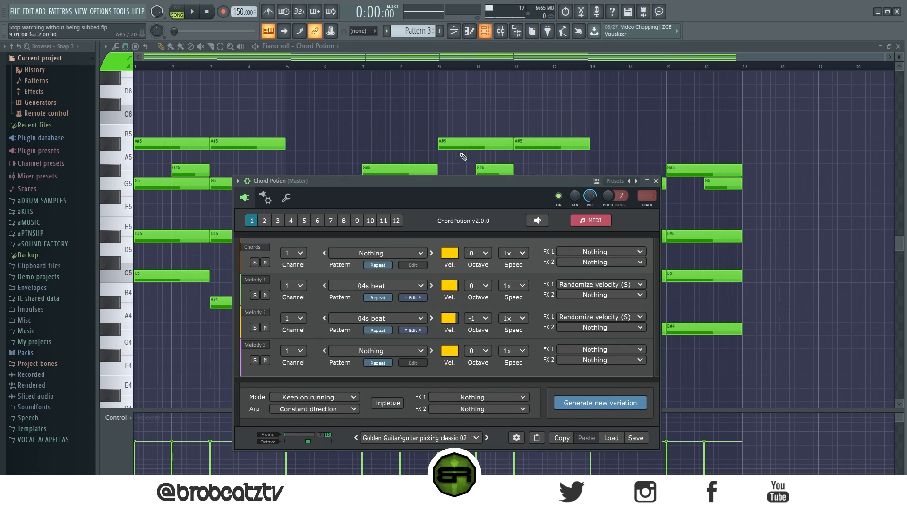
drag(437, 180, 647, 145)
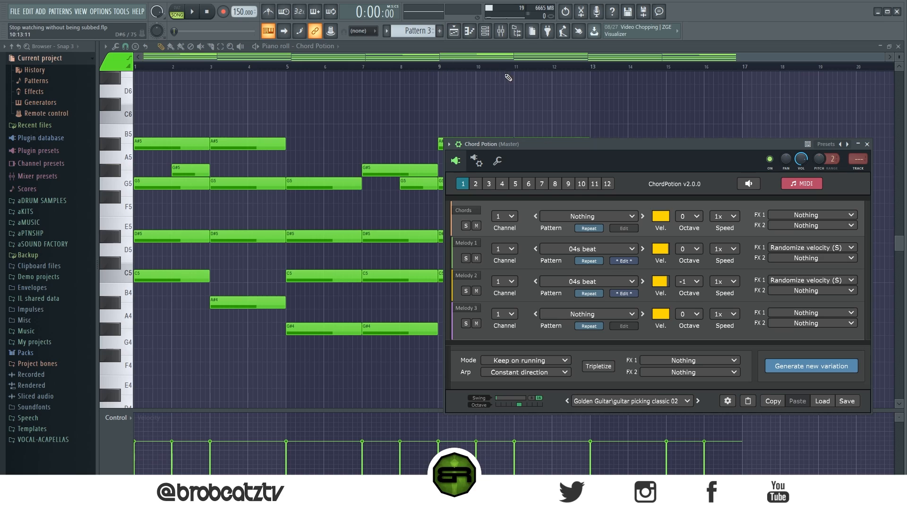
click(476, 186)
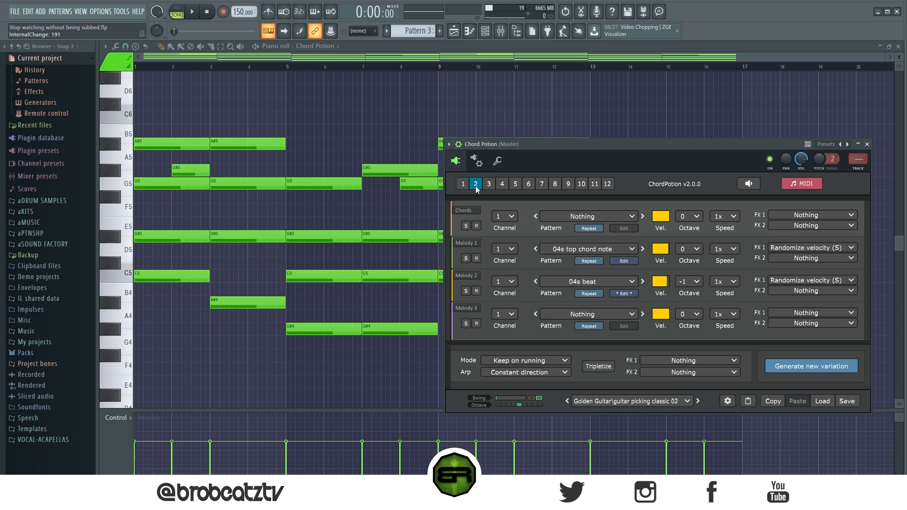
click(463, 186)
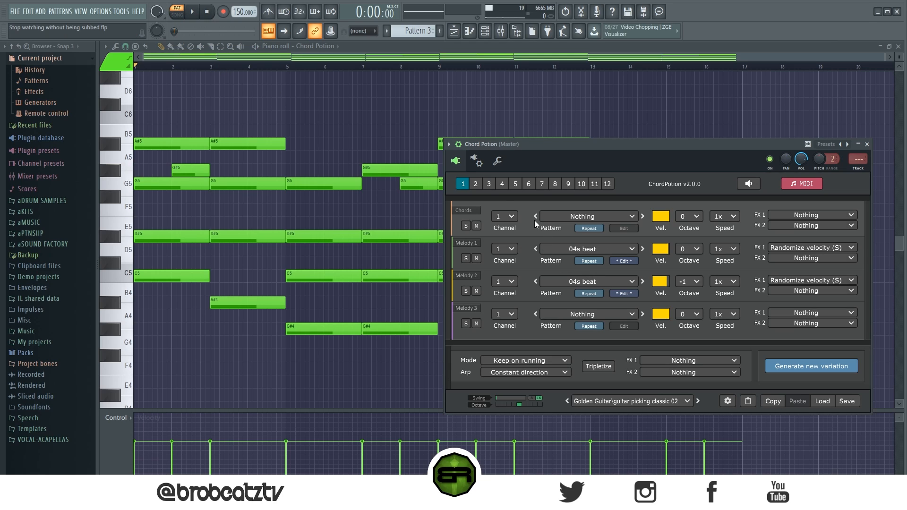
- Record Chord Potion's MIDI output over all sixteen bars of Pattern 3, switching from slot 1 to slot 2 at bar 9
key(space)
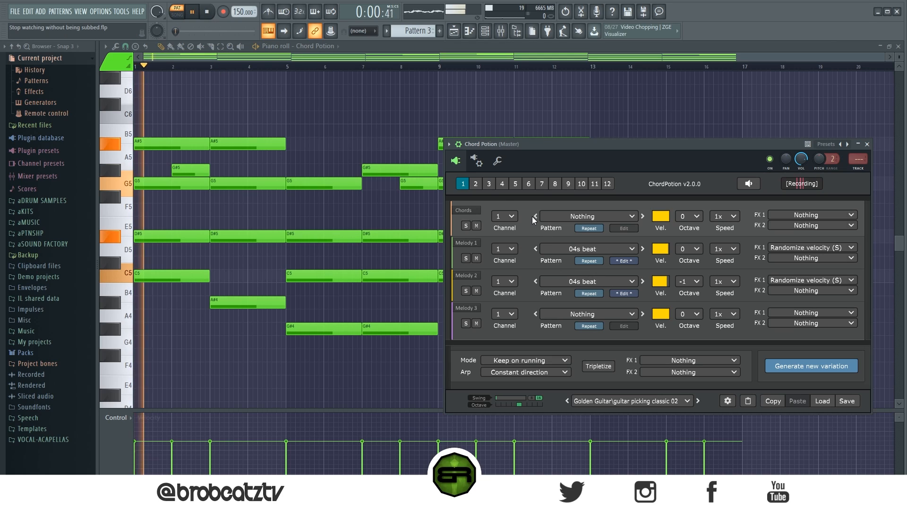
click(476, 183)
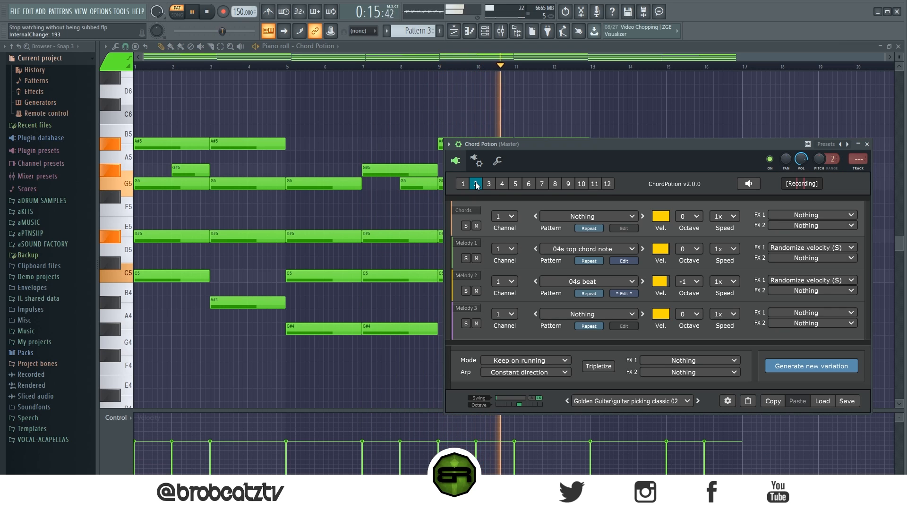
drag(524, 145, 265, 114)
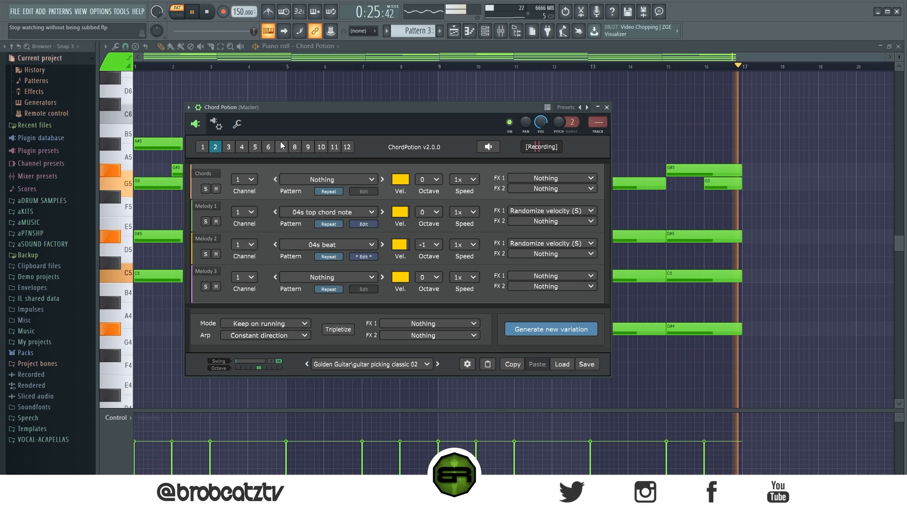
key(space)
- Transfer the recorded Chord Potion MIDI to the Guitar 1 channel of Pattern 3
click(485, 32)
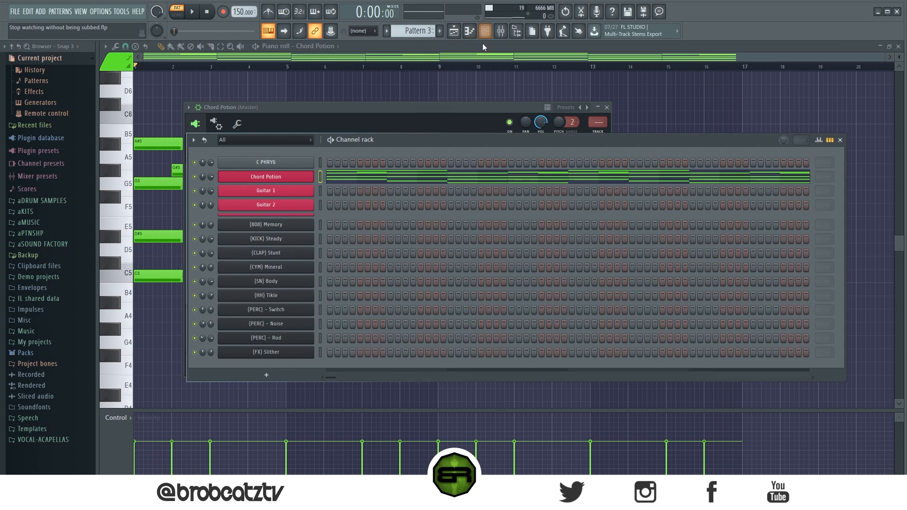
drag(534, 150, 401, 170)
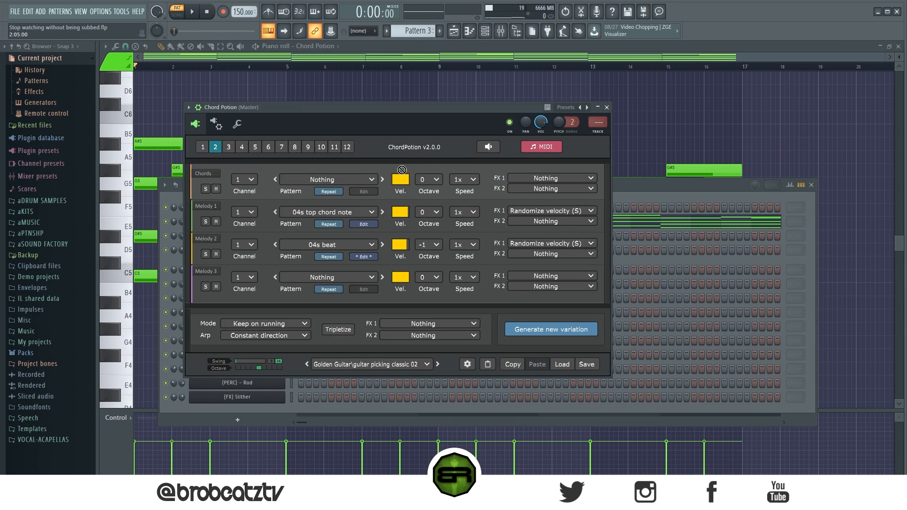
drag(651, 235, 651, 236)
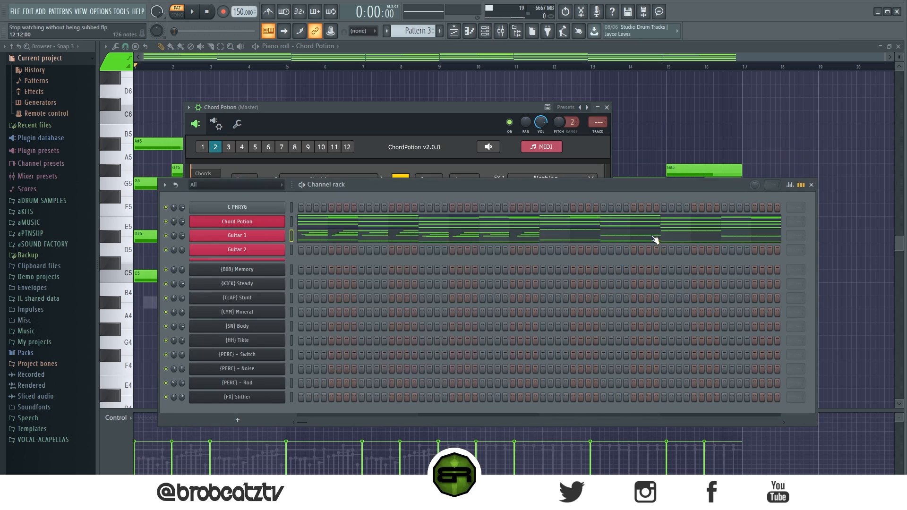
- Mute the Chord Potion channel and open Guitar 1's notes in the piano roll
right_click(271, 223)
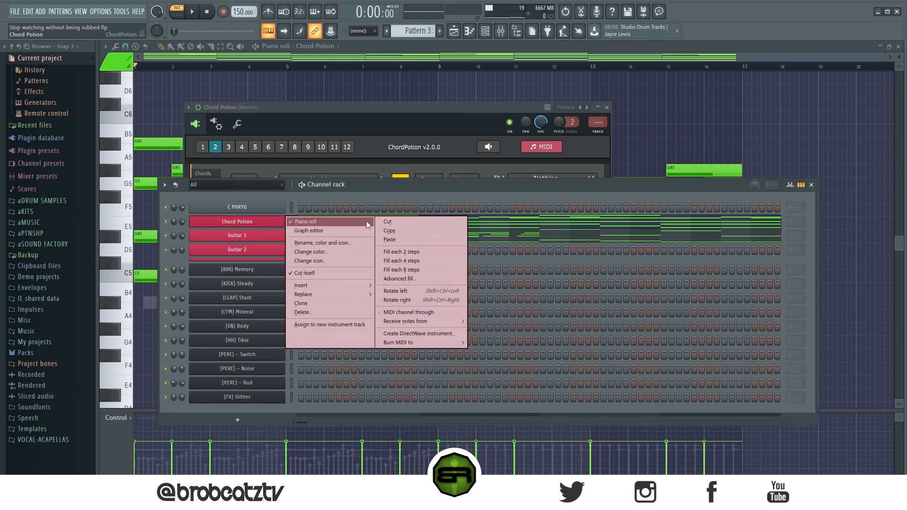
click(166, 222)
click(346, 237)
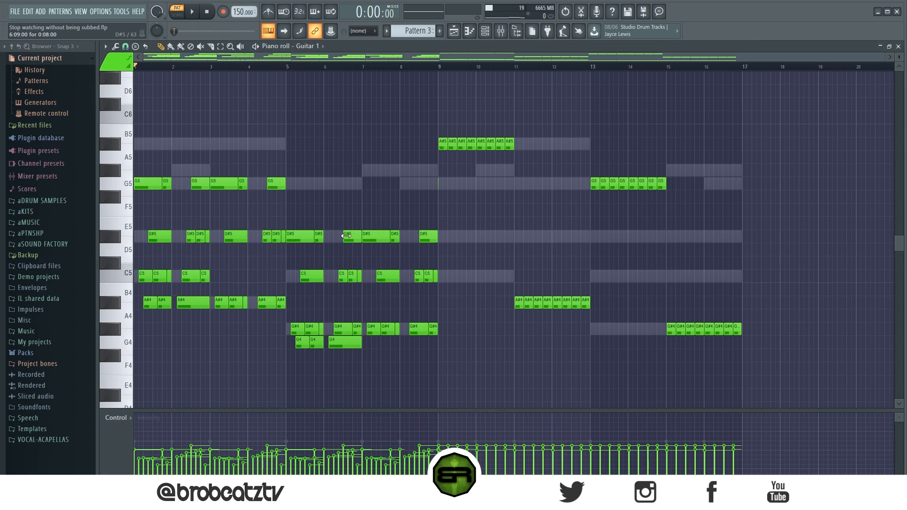
- Play the Guitar 1 notes around bar 9 against the metronome and examine their timing
scroll(477, 118, down, 2)
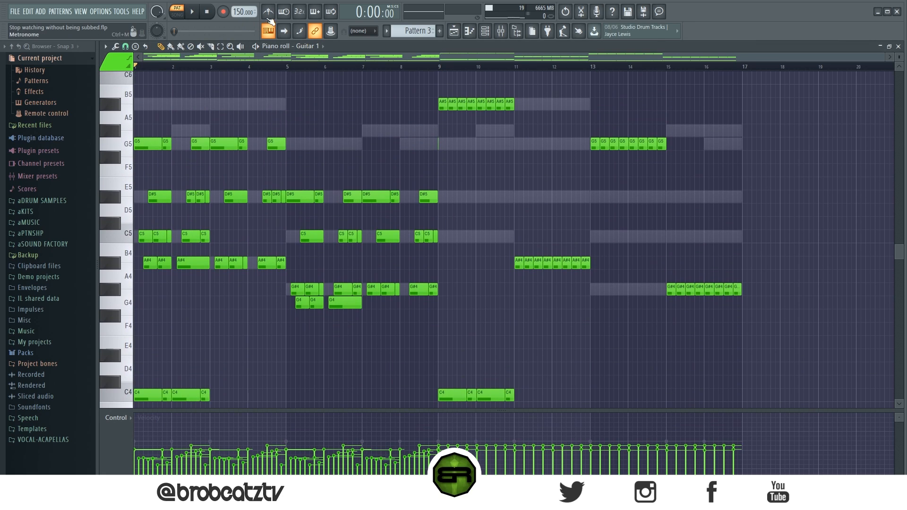
key(space)
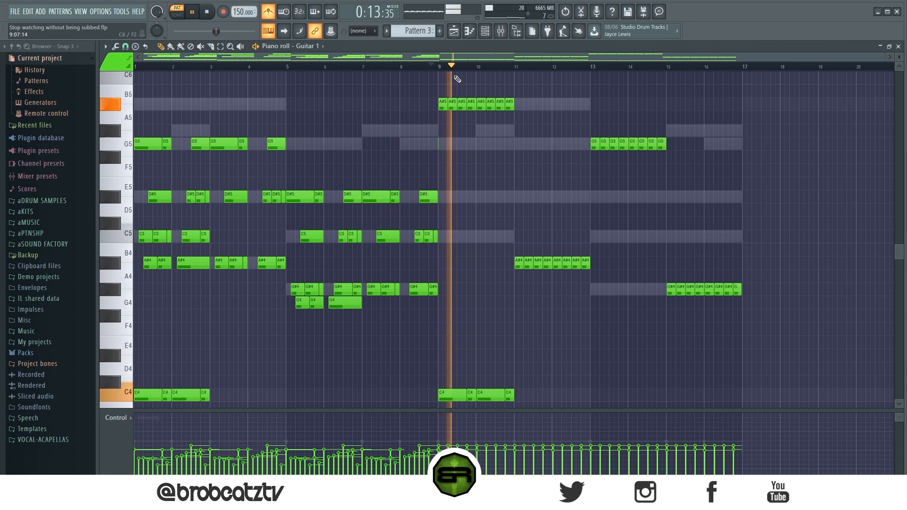
scroll(463, 73, up, 4)
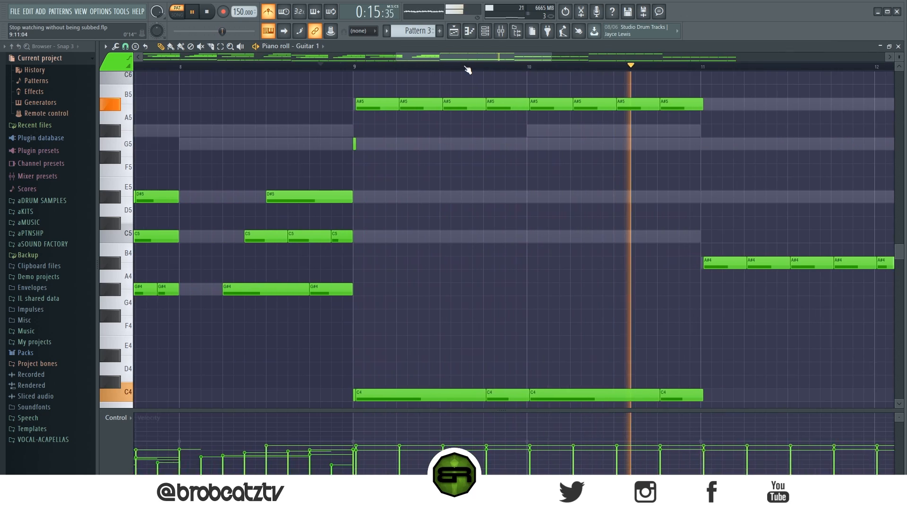
key(space)
scroll(468, 70, down, 4)
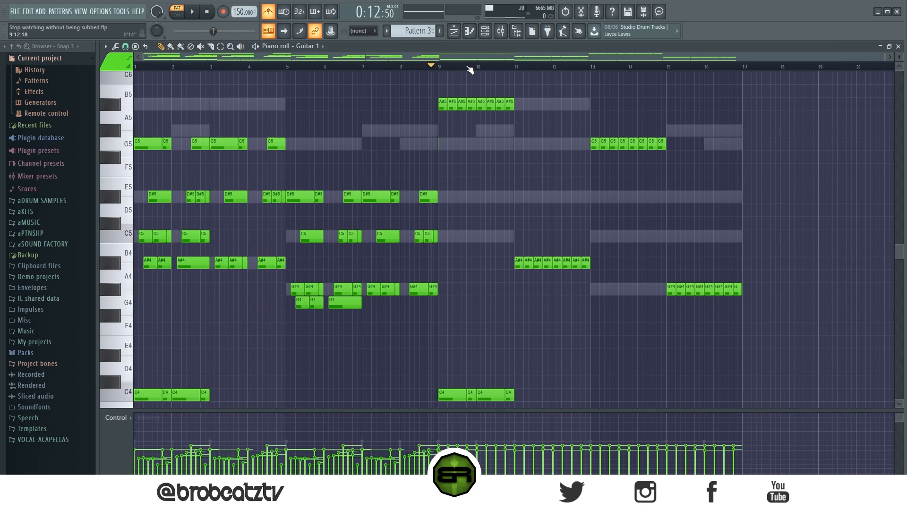
- Shift all Guitar 1 notes from bar 9 onwards slightly earlier so they start on the grid
scroll(563, 166, down, 8)
drag(792, 307, 526, 68)
scroll(453, 69, up, 4)
scroll(454, 68, up, 3)
drag(518, 99, 515, 99)
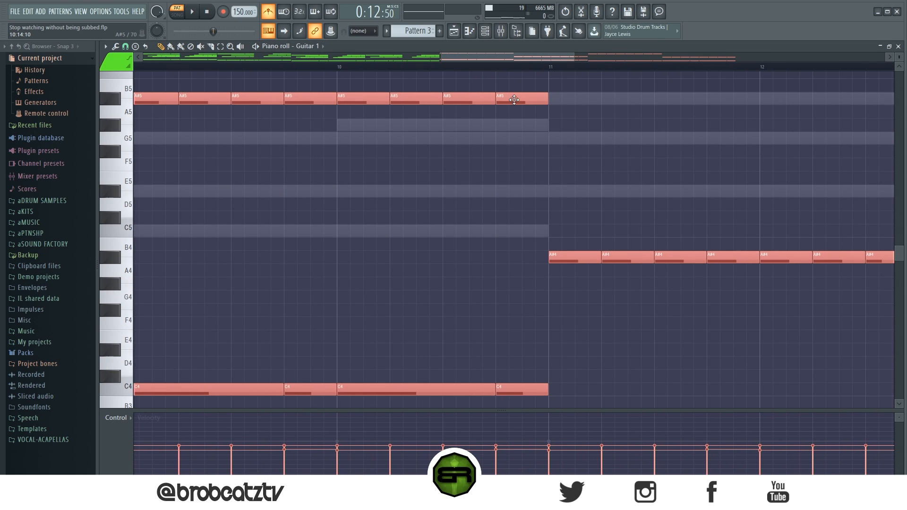
drag(515, 100, 514, 100)
click(435, 138)
- Play Guitar 1 across bars 9 and 10 to check the note timing against the metronome
scroll(347, 66, down, 5)
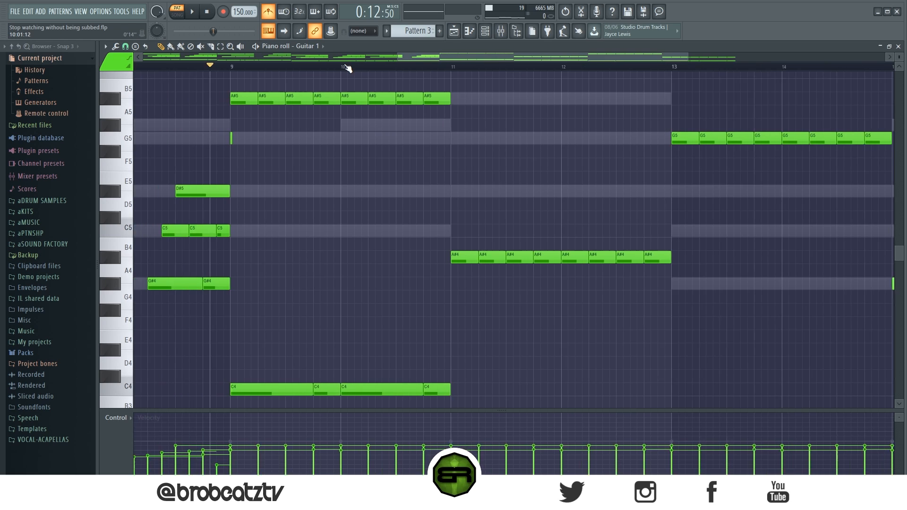
key(space)
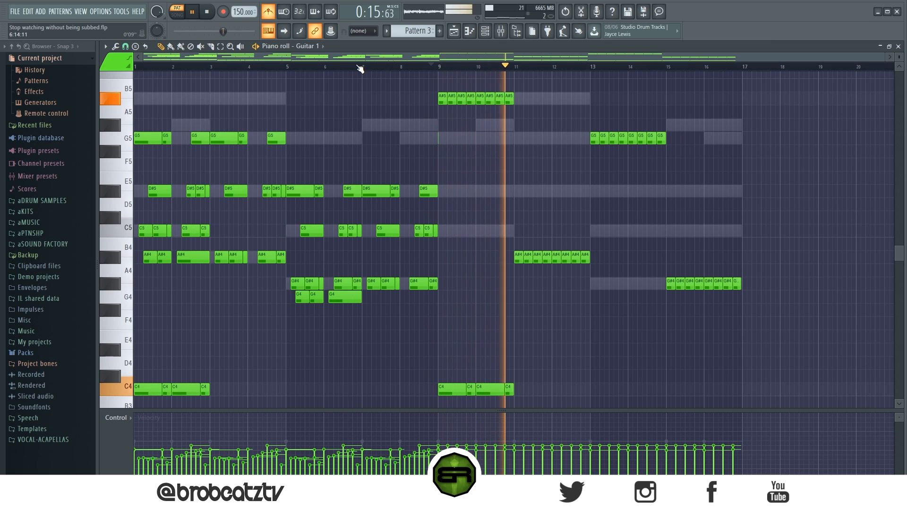
key(space)
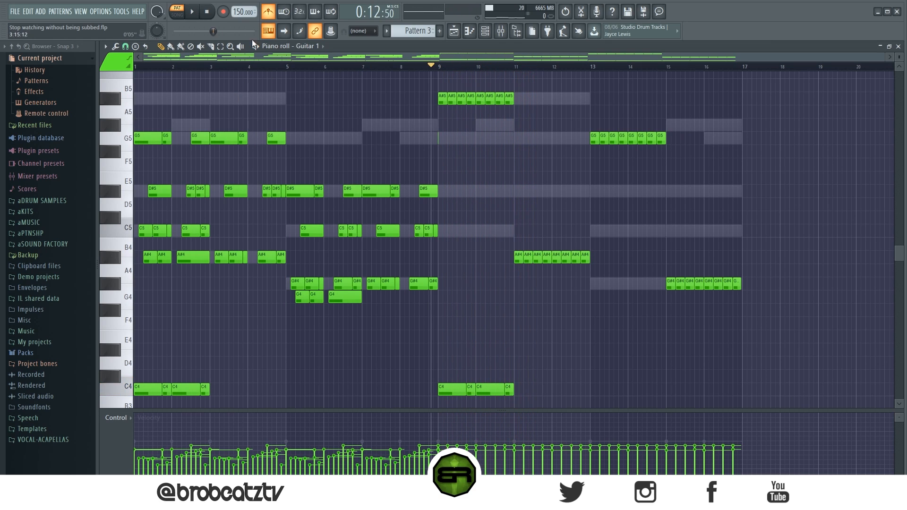
- Place Pattern 3 on track 2 at bar 17 and continue the Pattern 2 clips on track 3 through bar 24
click(457, 35)
click(486, 34)
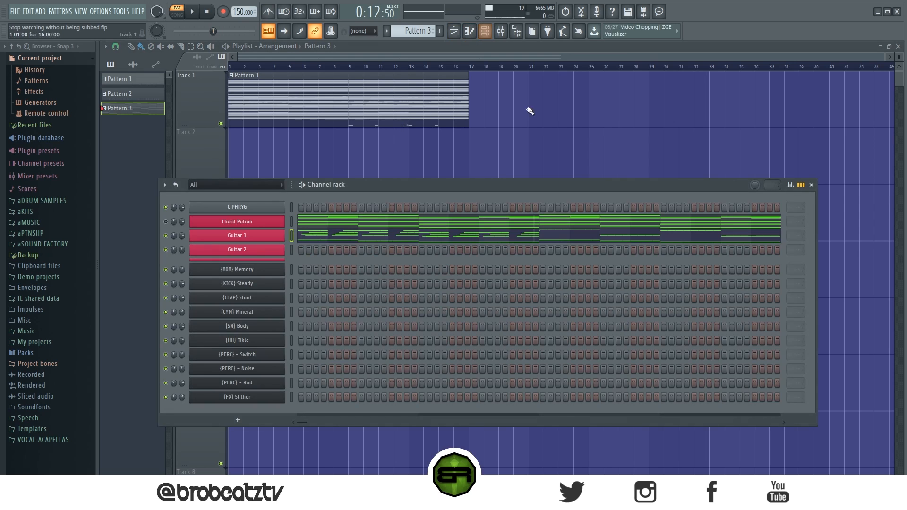
right_click(525, 164)
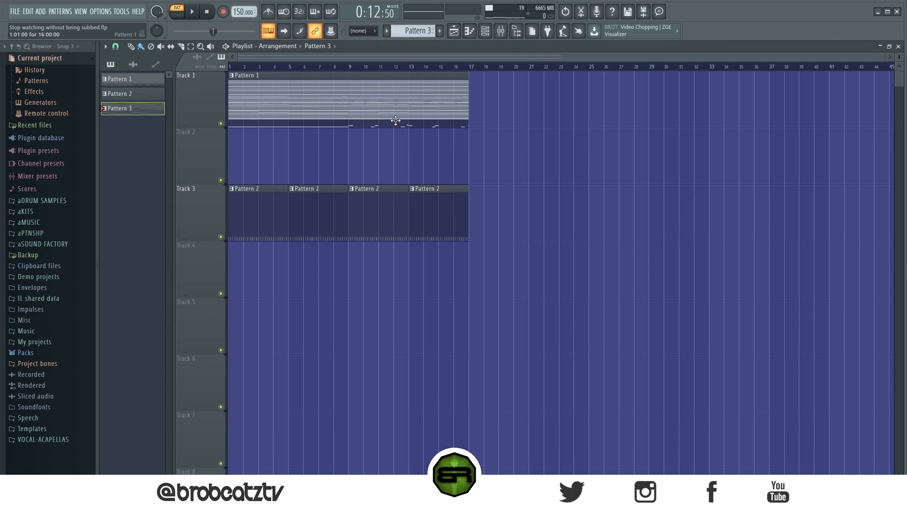
drag(134, 111, 470, 138)
mouse_move(491, 229)
mouse_down()
mouse_move(368, 221)
mouse_move(526, 238)
mouse_move(493, 243)
mouse_up()
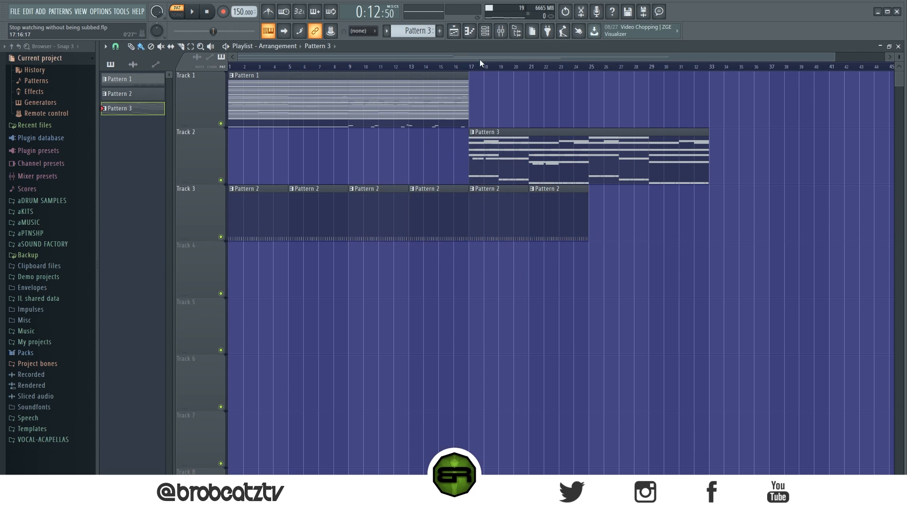
- Copy the (KICK) Steady notes from Pattern 1 into the same channel of Pattern 3
click(489, 37)
scroll(407, 30, up, 2)
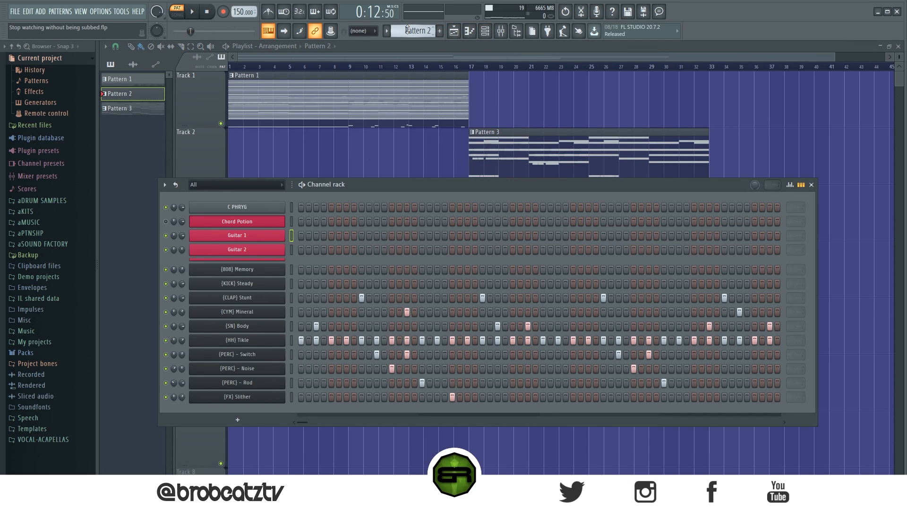
right_click(269, 285)
click(390, 293)
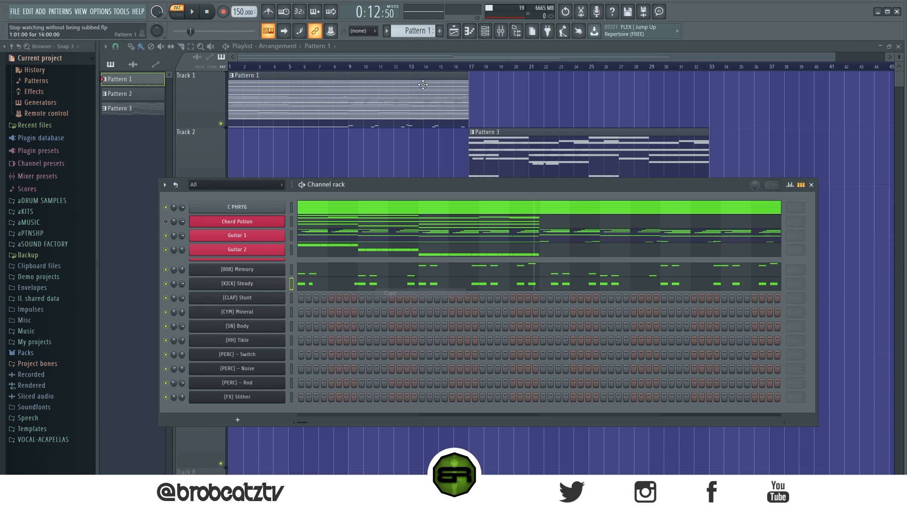
scroll(415, 31, down, 2)
right_click(259, 287)
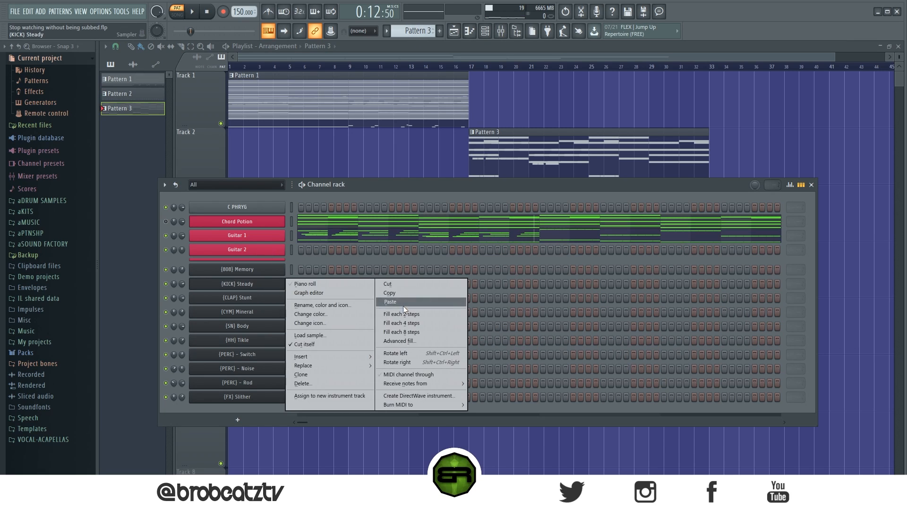
click(391, 303)
- Copy the (808) Memory notes from Pattern 1 into the same channel of Pattern 3 and close the Channel rack
scroll(409, 32, up, 2)
right_click(260, 269)
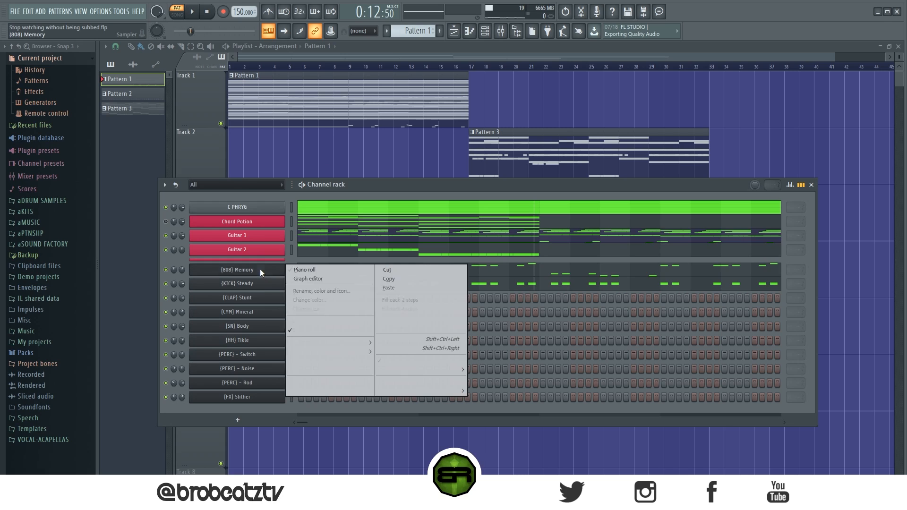
click(413, 280)
scroll(407, 29, down, 1)
scroll(407, 30, down, 1)
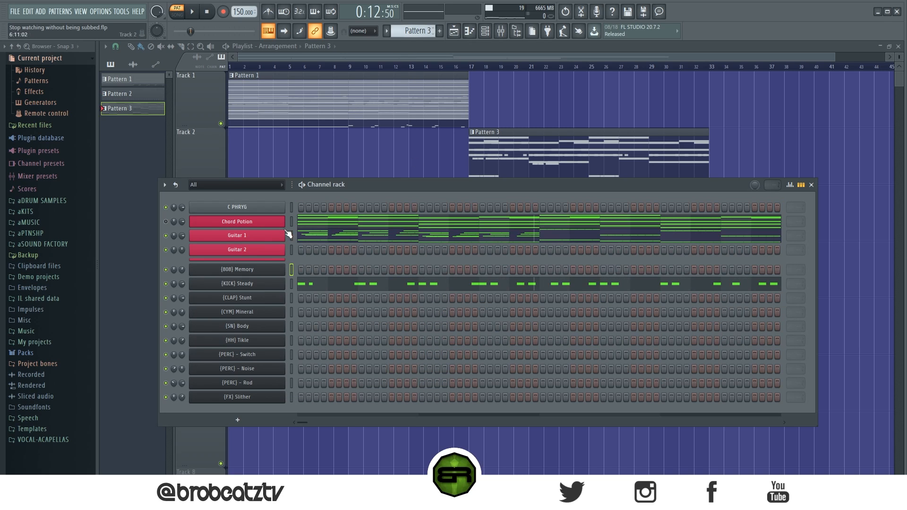
right_click(257, 271)
click(424, 288)
key(F6)
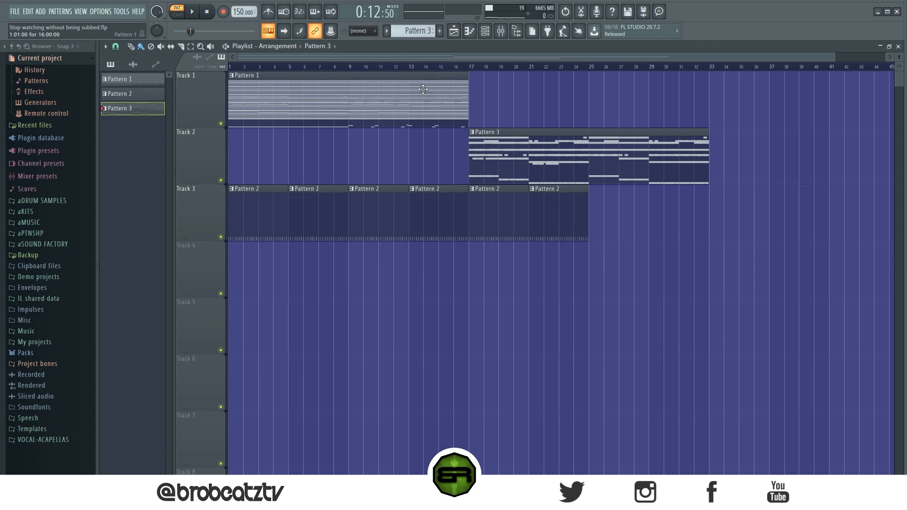
- Continue the Pattern 2 clips on track 3 through bar 32 and play the song from bar 9
click(354, 71)
mouse_move(543, 202)
mouse_down()
mouse_move(500, 214)
mouse_move(623, 217)
mouse_up()
key(ctrl+d)
key(space)
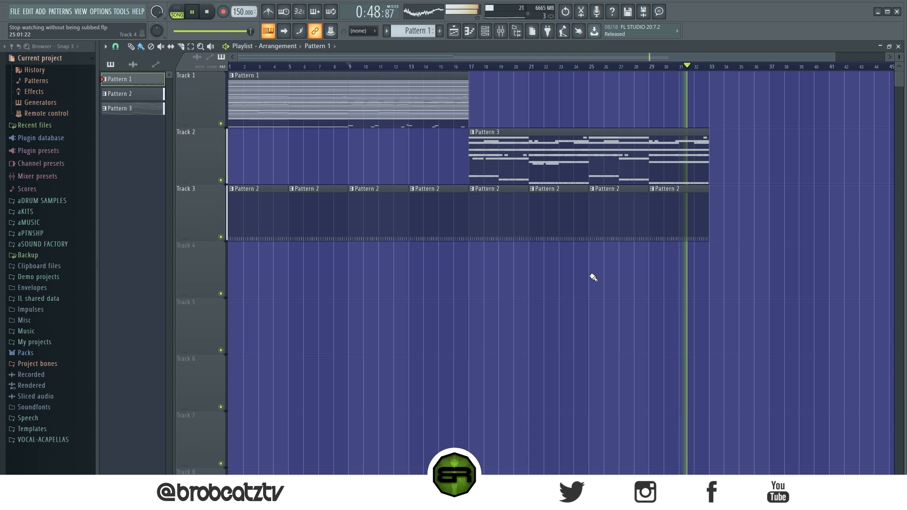
key(space)
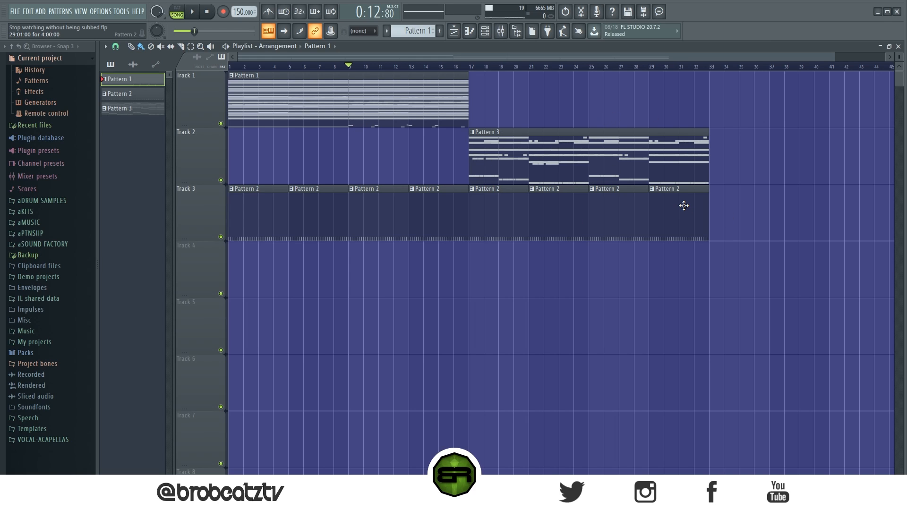
drag(766, 116, 615, 234)
key(ctrl+d)
drag(772, 111, 536, 272)
key(ctrl+d)
- Open the Channel rack for Pattern 1 and move it slightly lower over the playlist
click(487, 31)
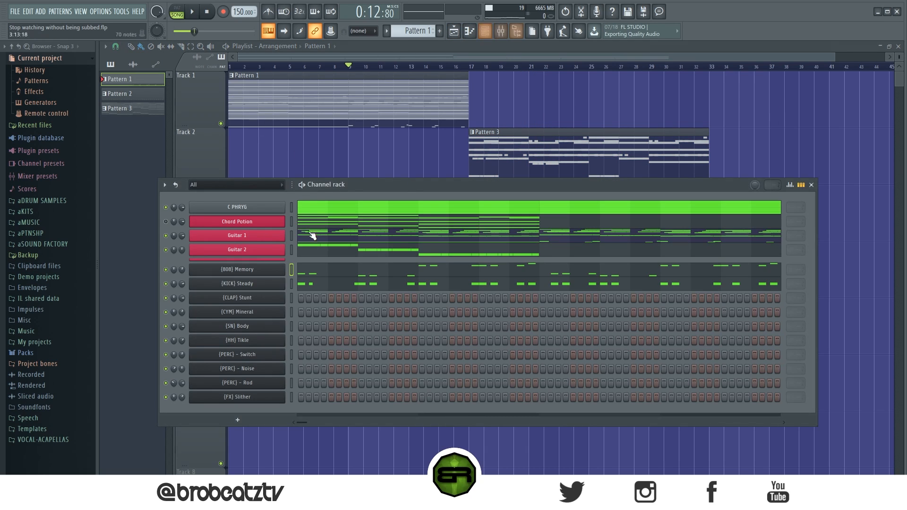
drag(355, 184, 370, 198)
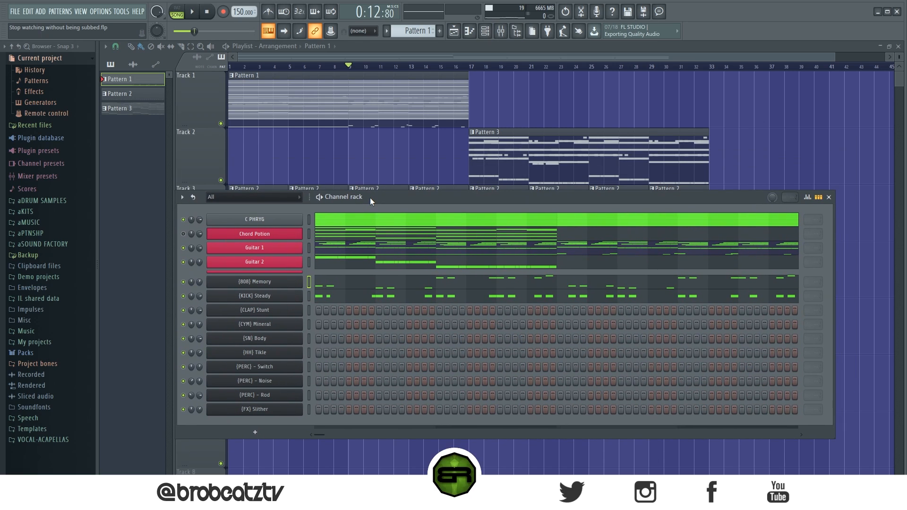